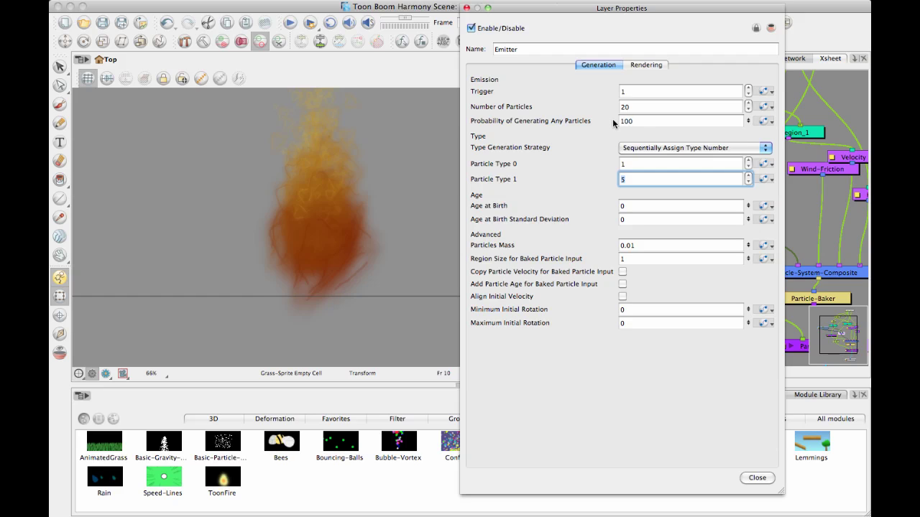
Open the function curve for the emitter's Size over Age from its rendering settings, keeping the fire preview in view.
left_click(646, 65)
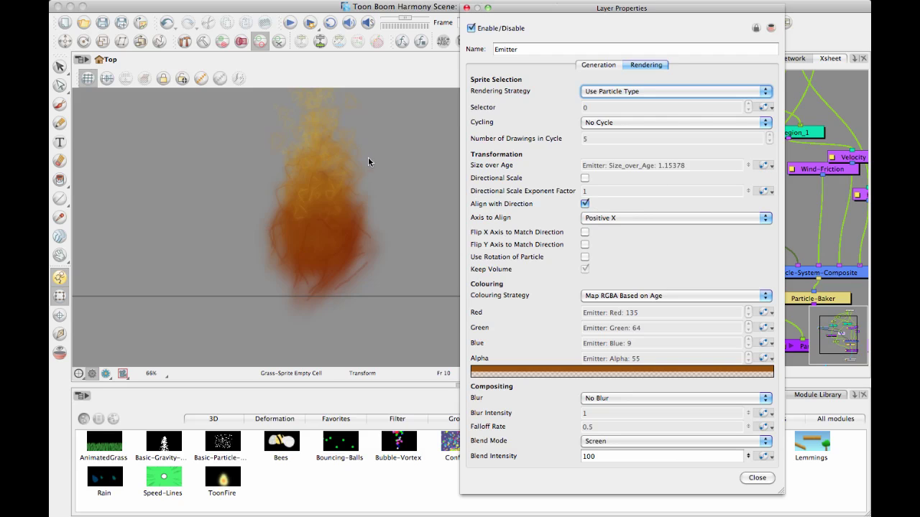
left_click_drag(368, 162, 357, 206)
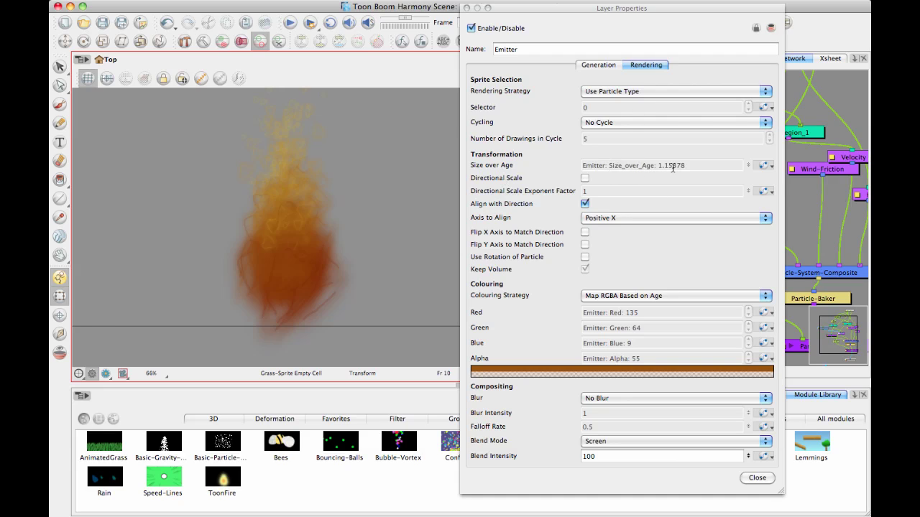
left_click(763, 166)
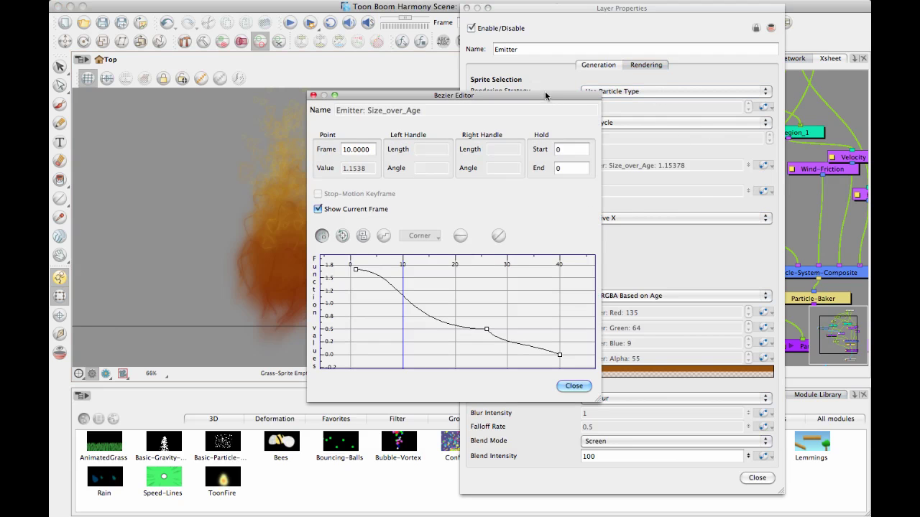
left_click_drag(546, 95, 741, 89)
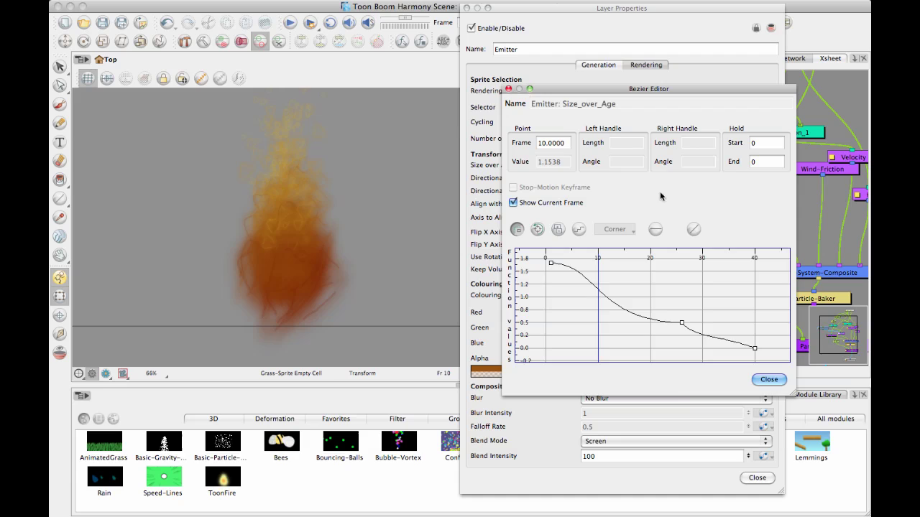
Set the Size over Age curve's frame 1 point to about 1.23, after trying about 2.65 and 0.63.
left_click(550, 263)
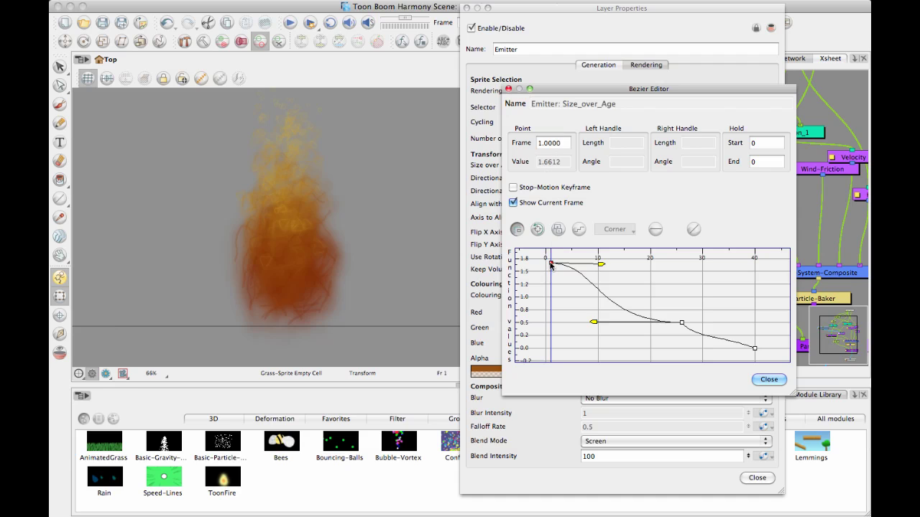
left_click_drag(552, 266, 551, 216)
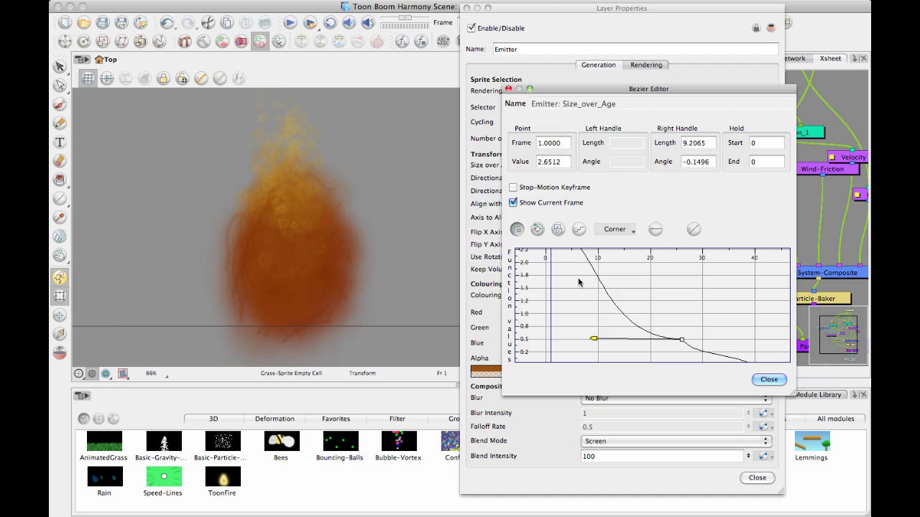
scroll(572, 298, "down", 3)
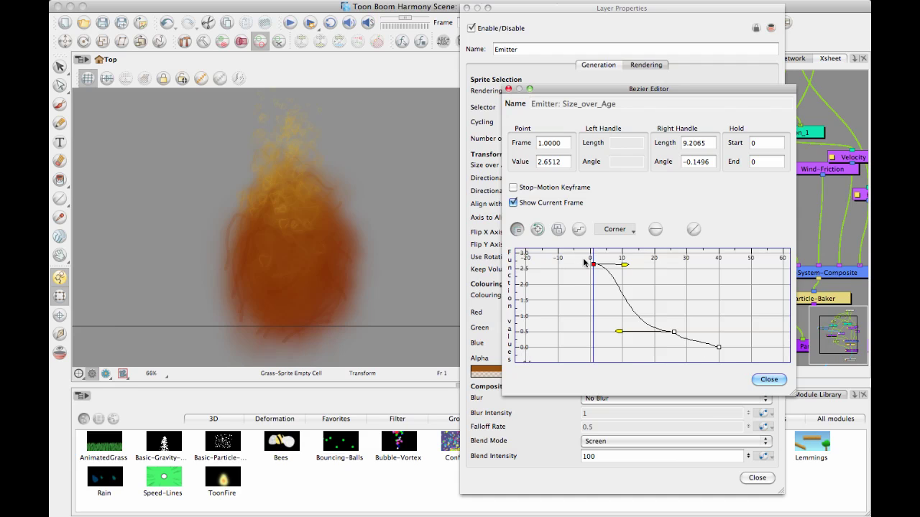
left_click_drag(593, 264, 591, 327)
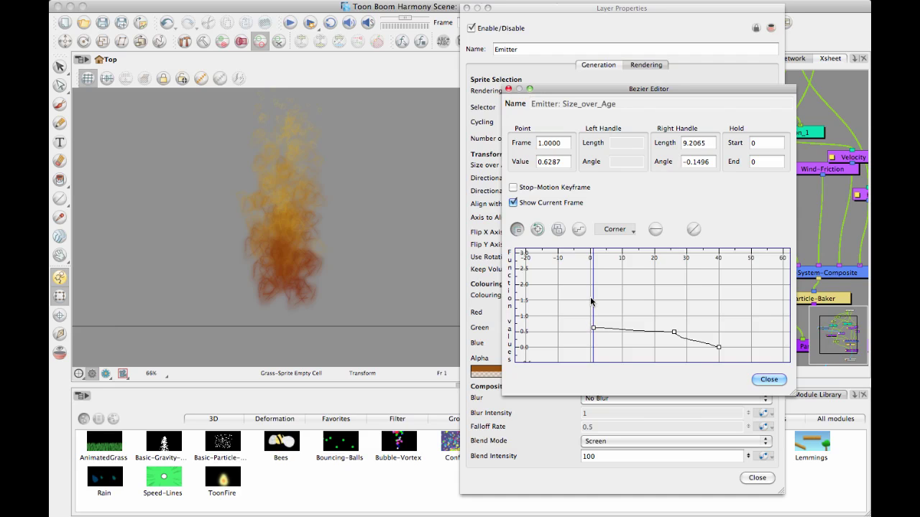
mouse_move(581, 315)
left_mouse_down()
mouse_move(600, 339)
mouse_move(594, 309)
left_mouse_up()
Lower the Size over Age curve's end point at frame 40 to about -0.37.
left_click(719, 348)
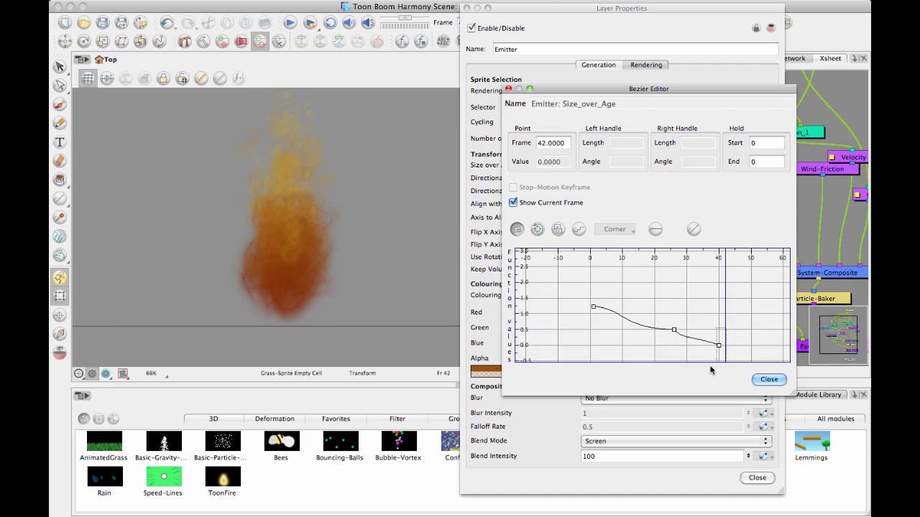
left_click_drag(718, 337, 720, 345)
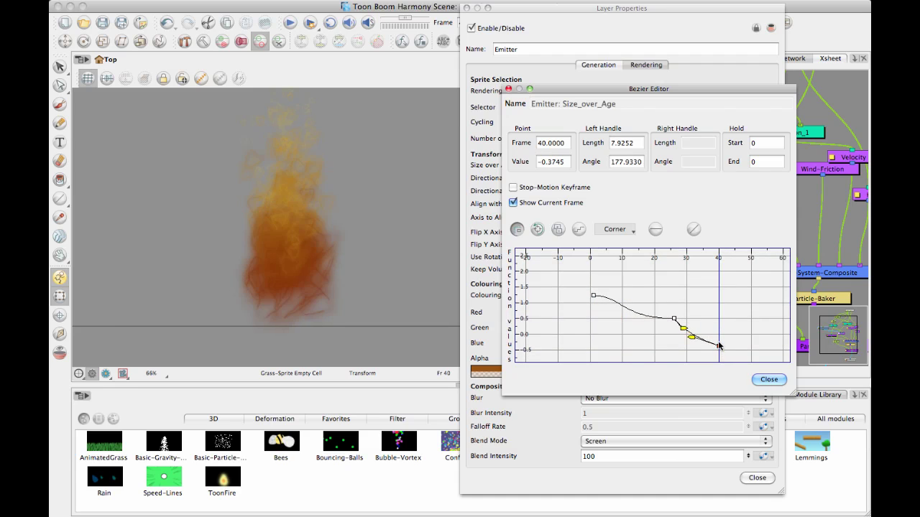
Try lowering the curve's frame 26 point to about 0.13, return it to 0.5, and reshape both its handles.
left_click(674, 319)
left_click_drag(674, 319, 674, 330)
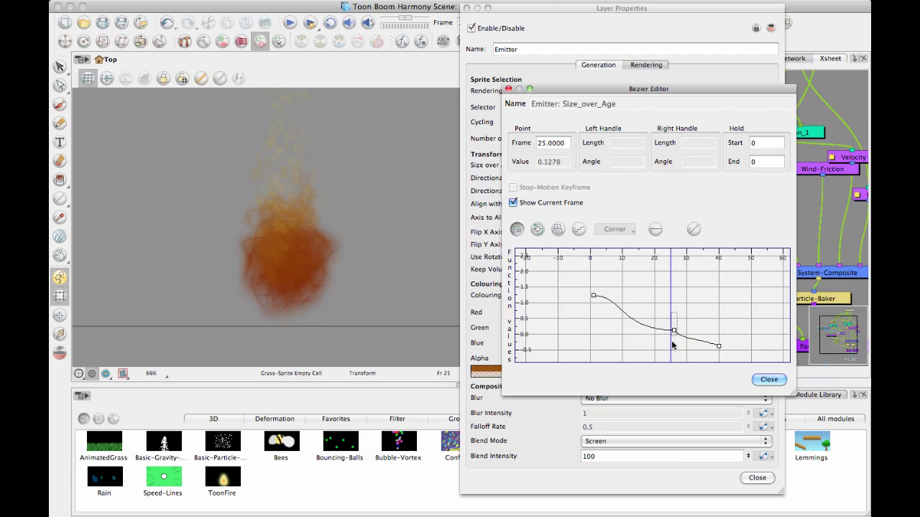
left_click_drag(664, 322, 688, 317)
left_click(675, 330)
left_click(678, 320)
left_click(675, 331)
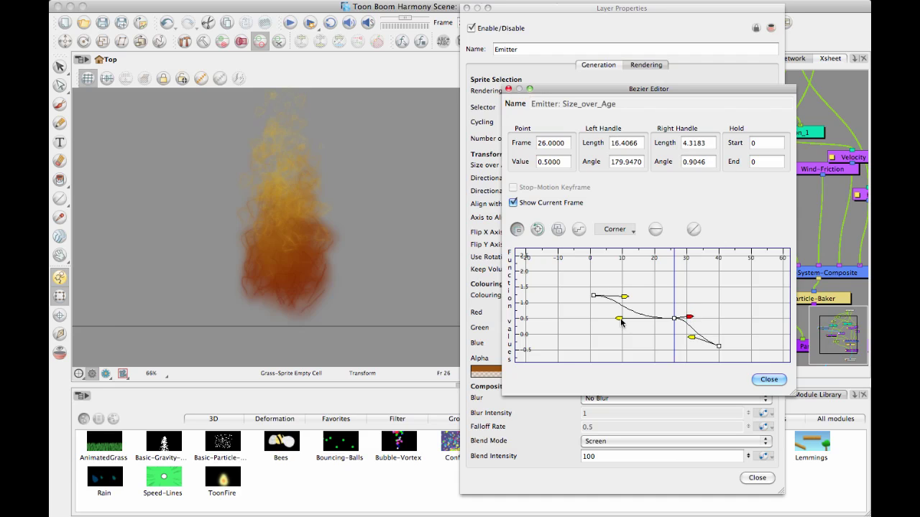
left_click_drag(620, 318, 643, 328)
left_click(766, 378)
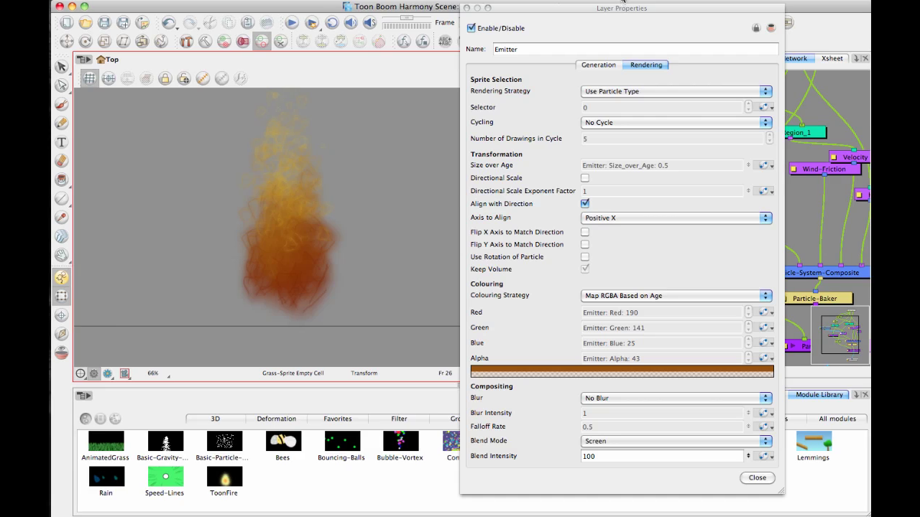
Switch to the timeline, go to frame 1 and display the parameter value column beside the layer list.
left_click(785, 499)
left_click_drag(680, 7, 624, 3)
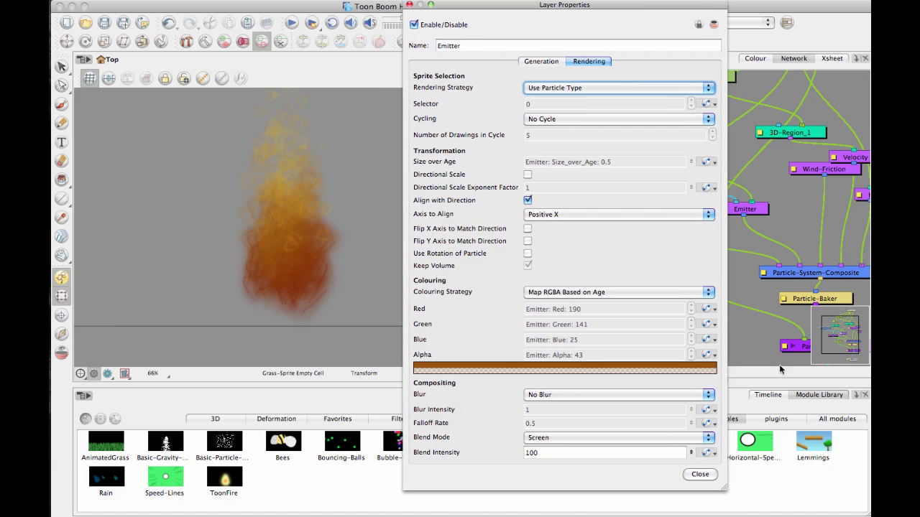
left_click(766, 395)
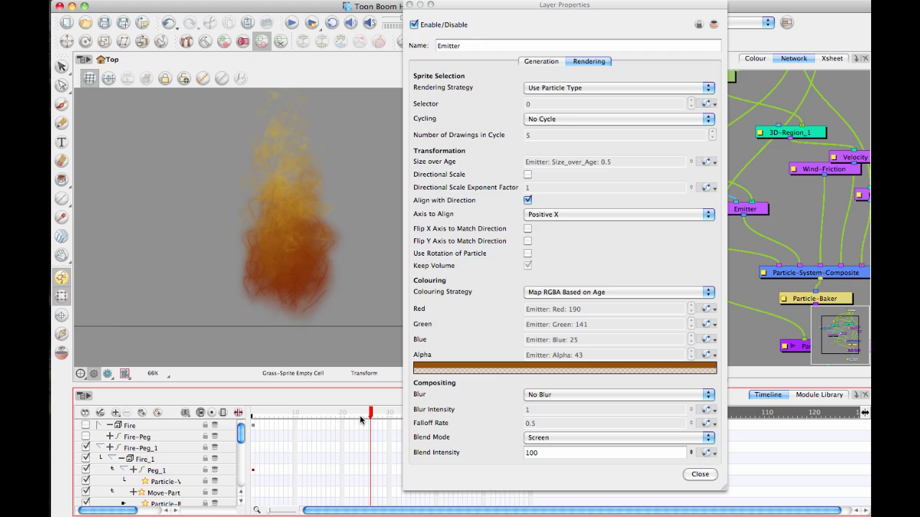
left_click_drag(362, 420, 335, 430)
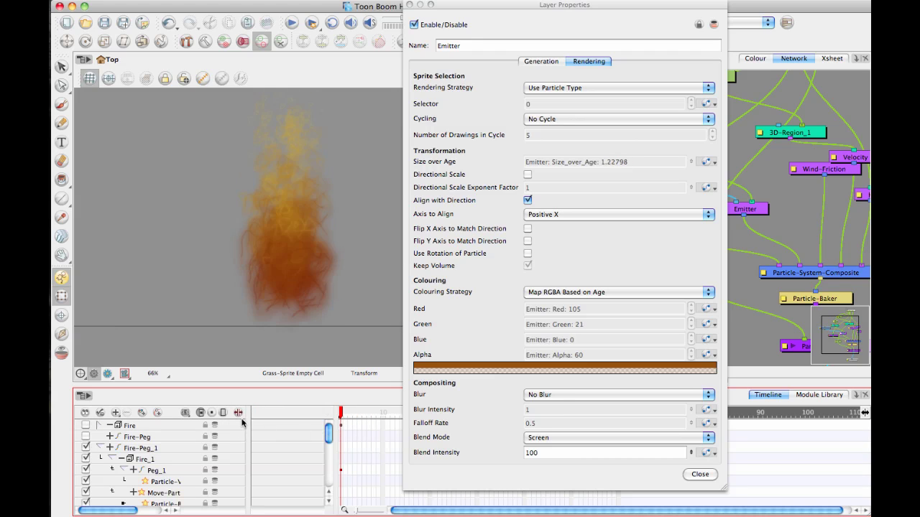
left_click_drag(248, 416, 241, 418)
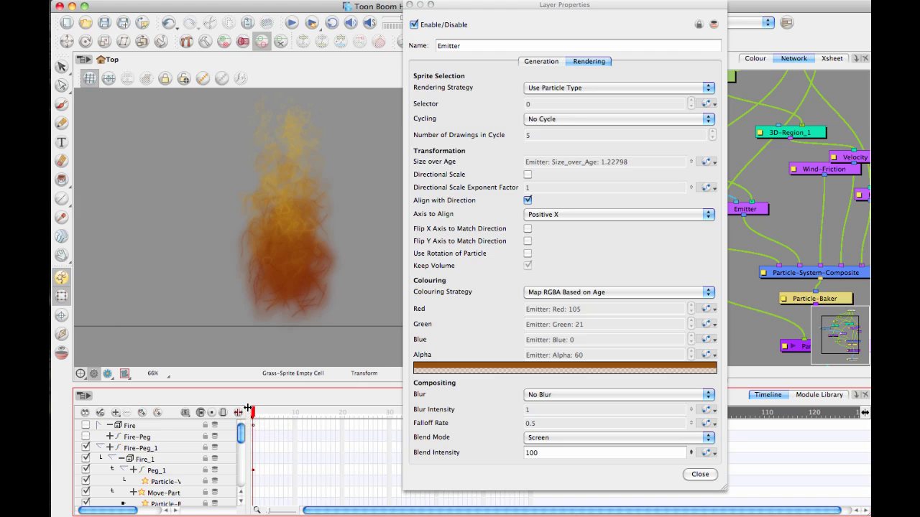
left_click(238, 413)
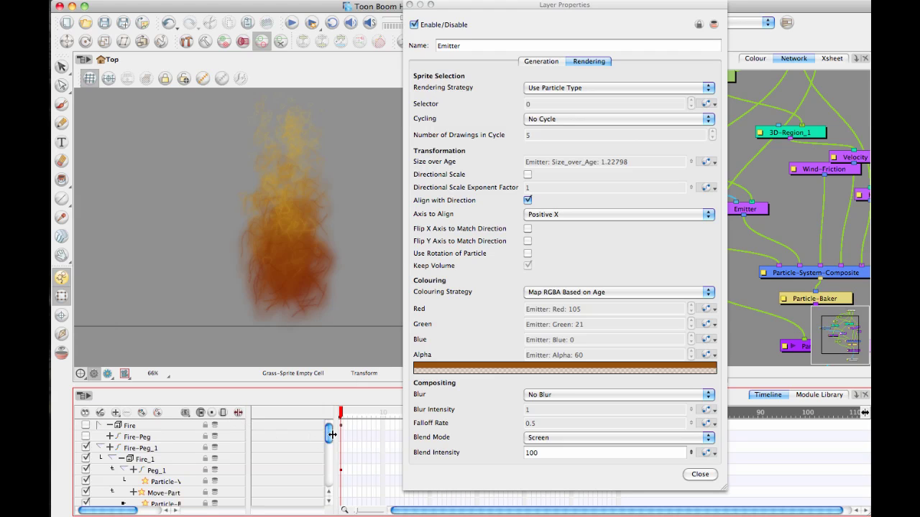
Select the Emitter module in the network, locate it in the timeline, and widen the layer list to show full names.
left_click_drag(330, 442, 328, 487)
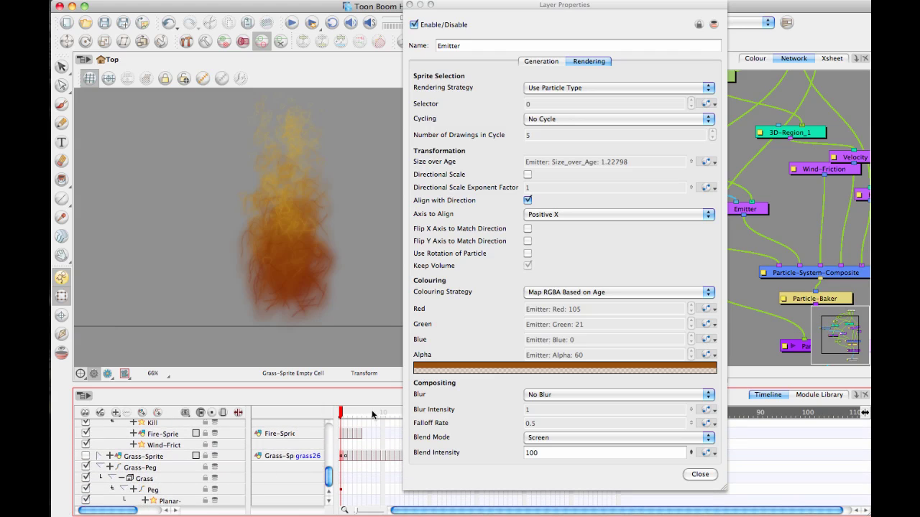
left_click_drag(763, 210, 776, 207)
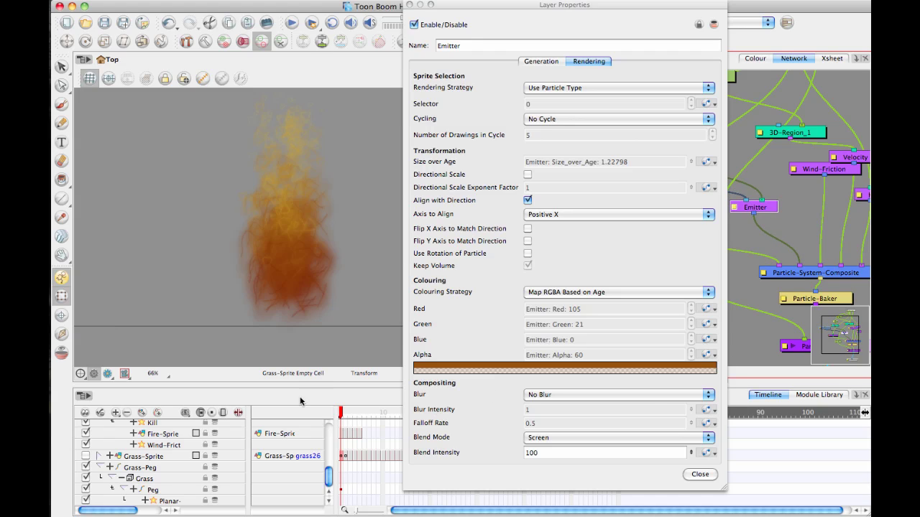
left_click(280, 410)
scroll(280, 411, "up", 2)
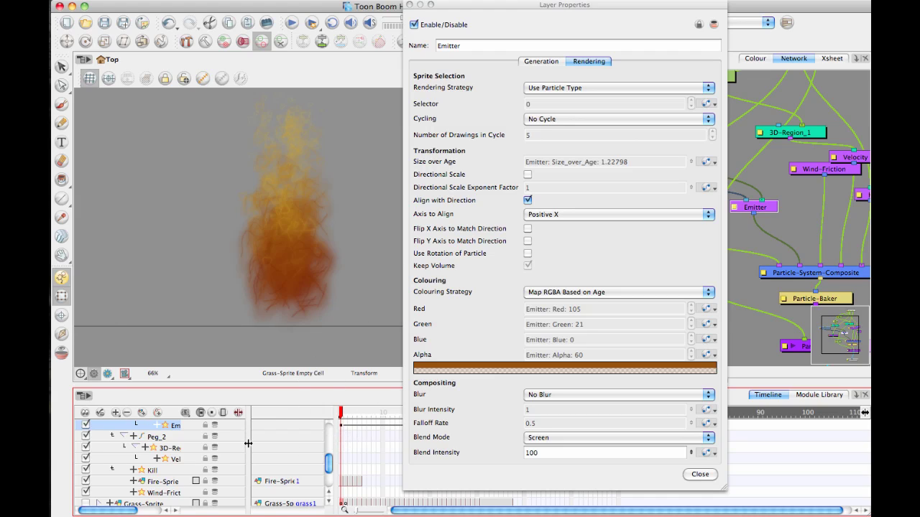
left_click_drag(248, 444, 287, 447)
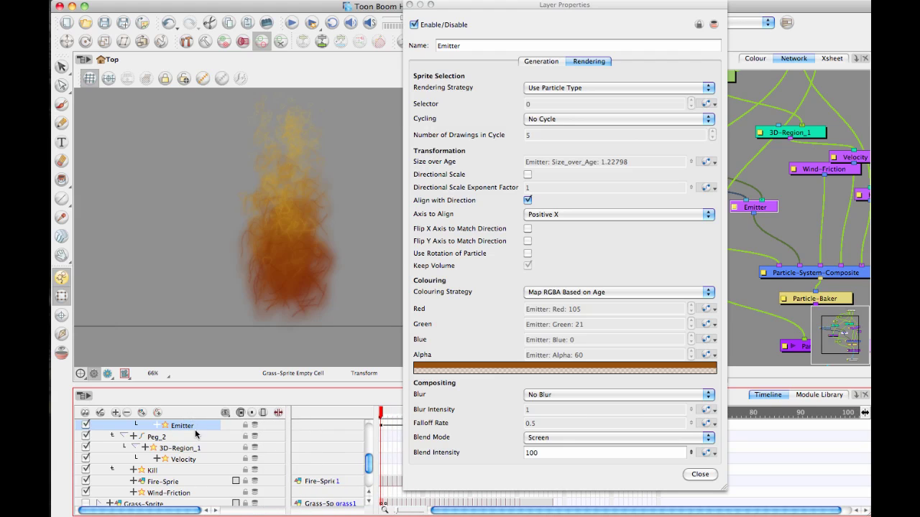
Expand the Emitter layer in the timeline to reach its Red, Green, Blue and Alpha functions.
left_click_drag(539, 5, 663, 1)
left_click(664, 1)
left_click(600, 65)
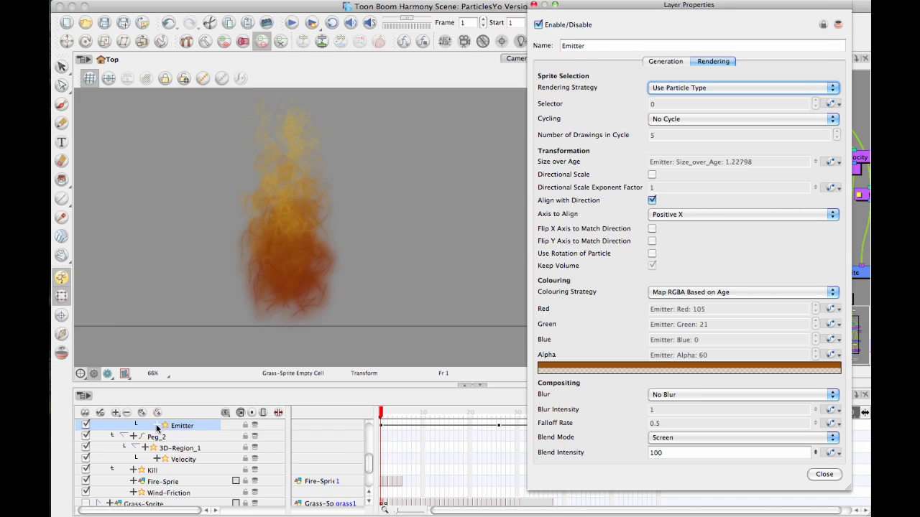
left_click(157, 429)
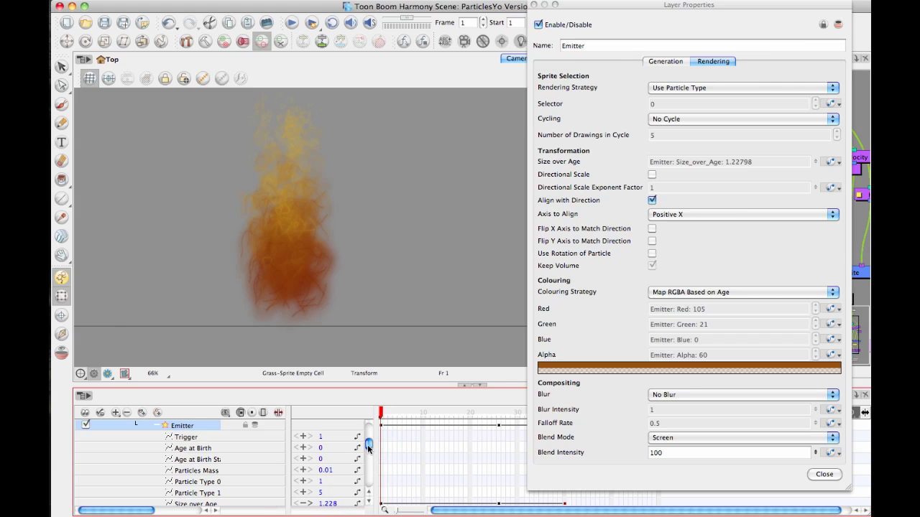
mouse_move(368, 448)
left_mouse_down()
mouse_move(370, 473)
mouse_move(371, 460)
left_mouse_up()
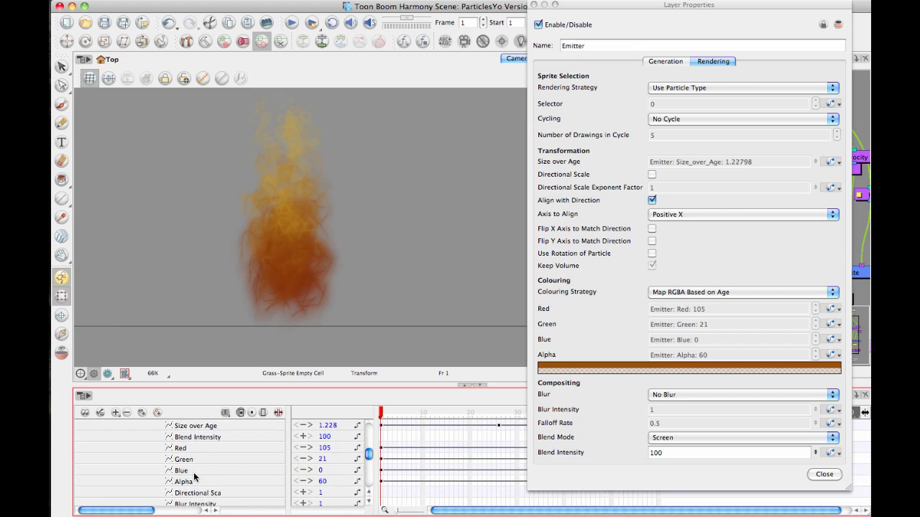
Recolour the emitter's frame 1 colour keyframe to dark blue, RGB 24, 22, 105.
left_click(382, 450)
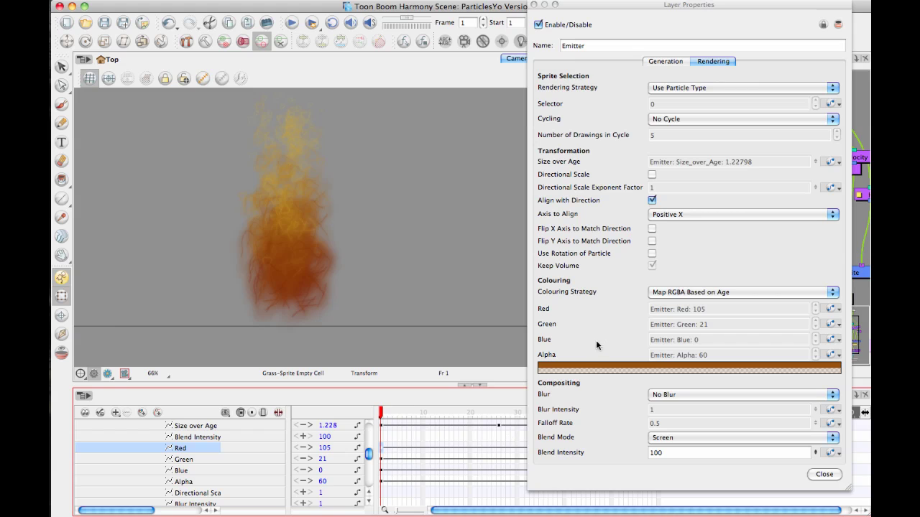
left_click(594, 366)
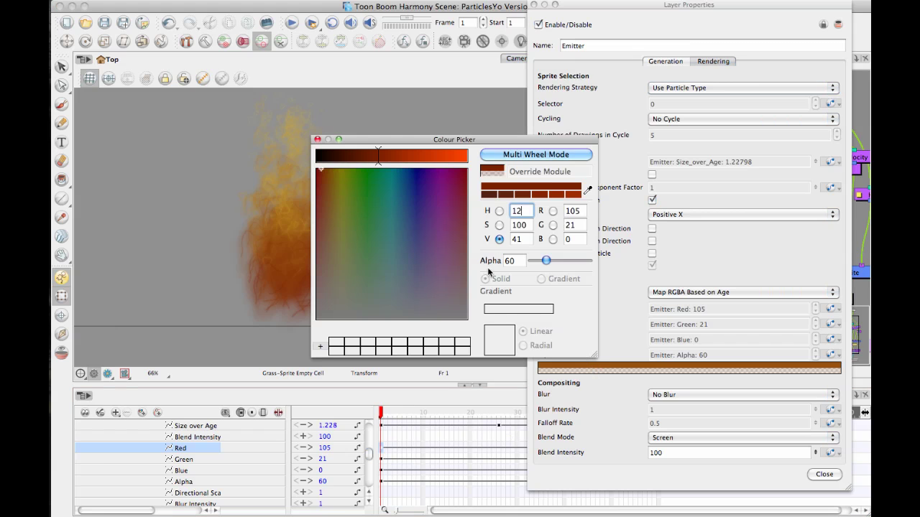
left_click_drag(463, 143, 504, 113)
left_click_drag(454, 167, 454, 176)
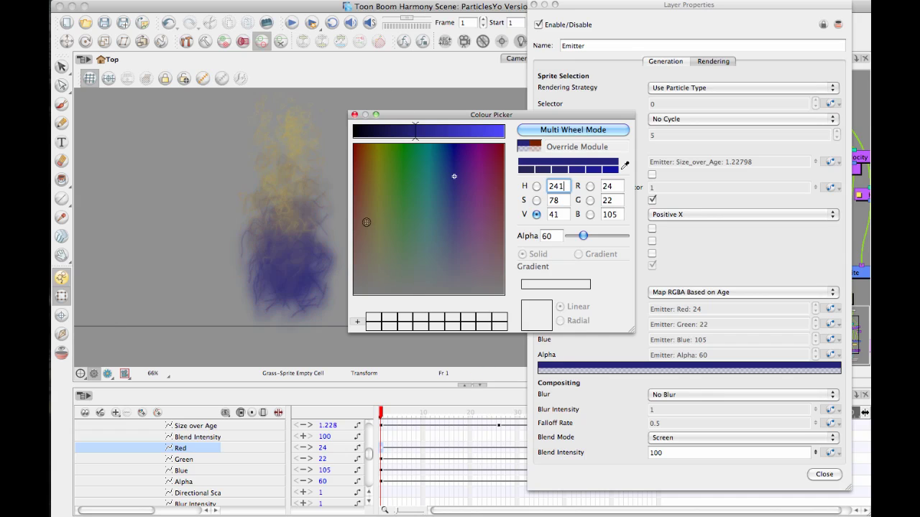
left_click(354, 114)
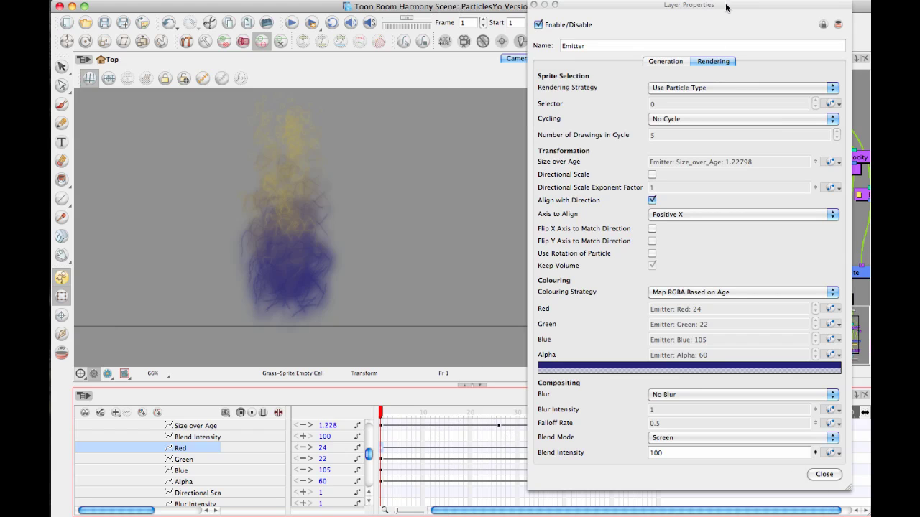
Recolour the emitter's frame 40 colour keyframe to bright green, RGB 70, 238, 11.
left_click_drag(726, 7, 342, 7)
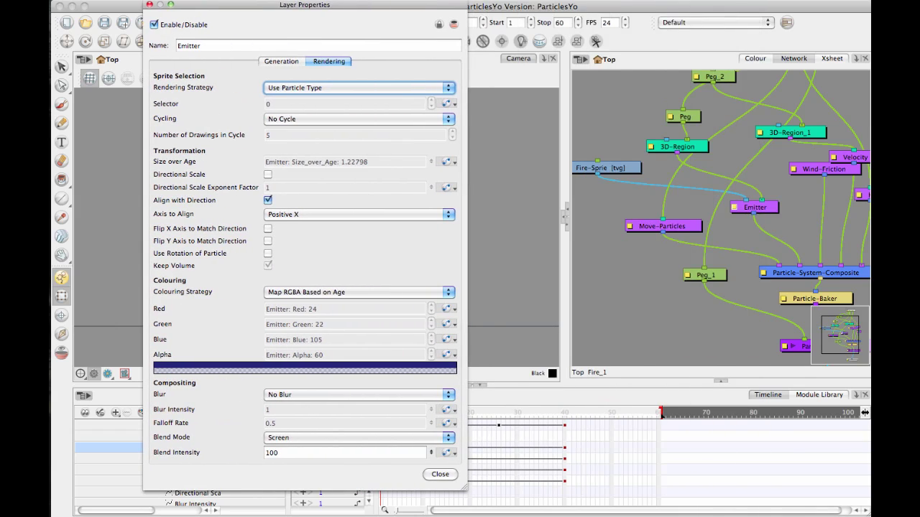
left_click(565, 483)
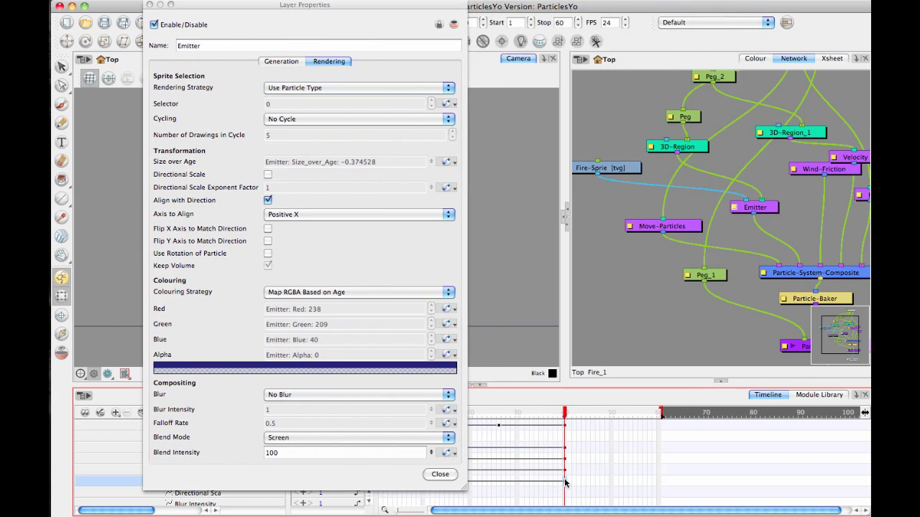
left_click_drag(547, 2, 758, 3)
left_click(543, 367)
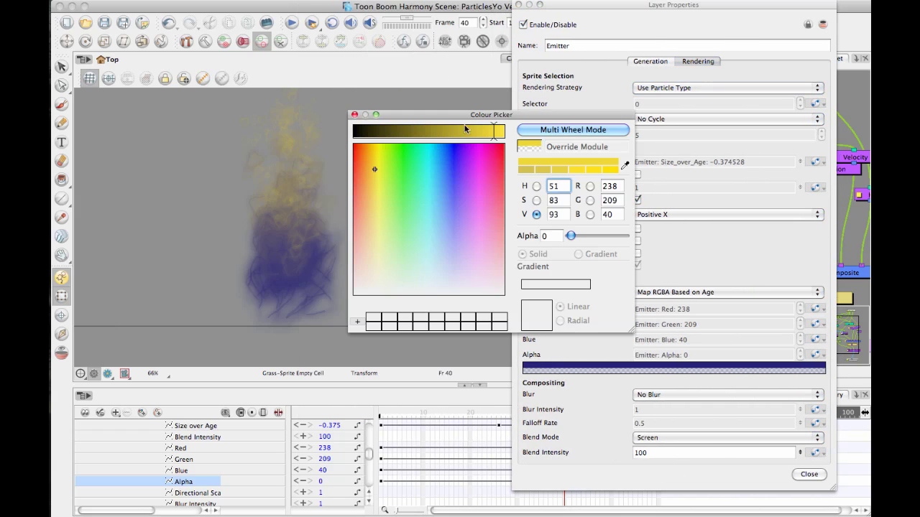
left_click(403, 226)
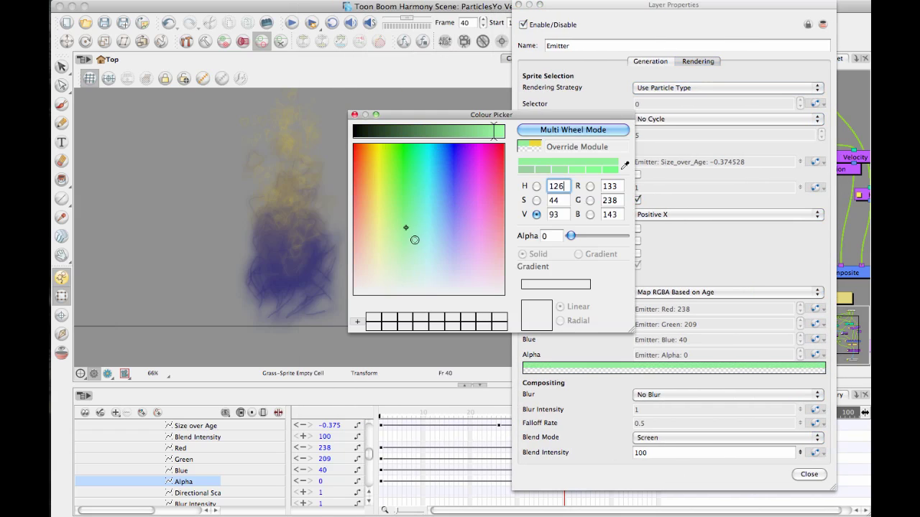
left_click(408, 174)
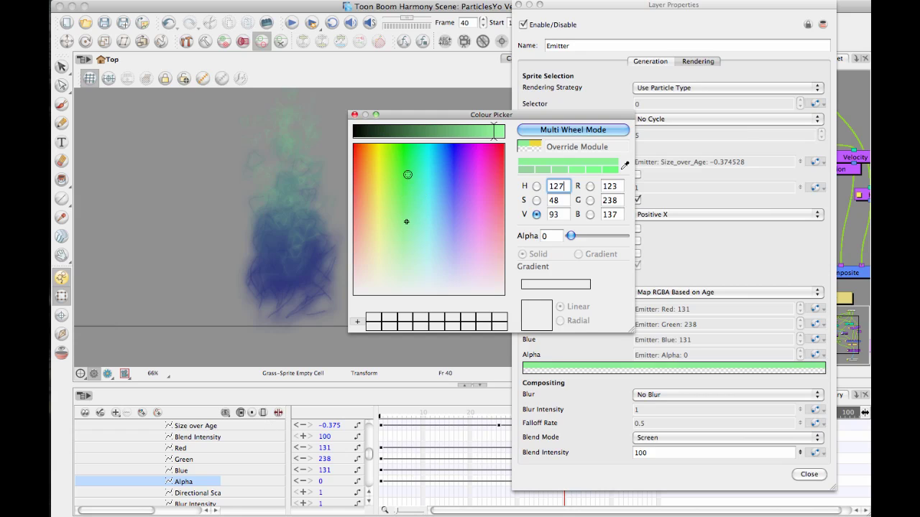
mouse_move(407, 175)
left_mouse_down()
mouse_move(369, 177)
mouse_move(396, 151)
left_mouse_up()
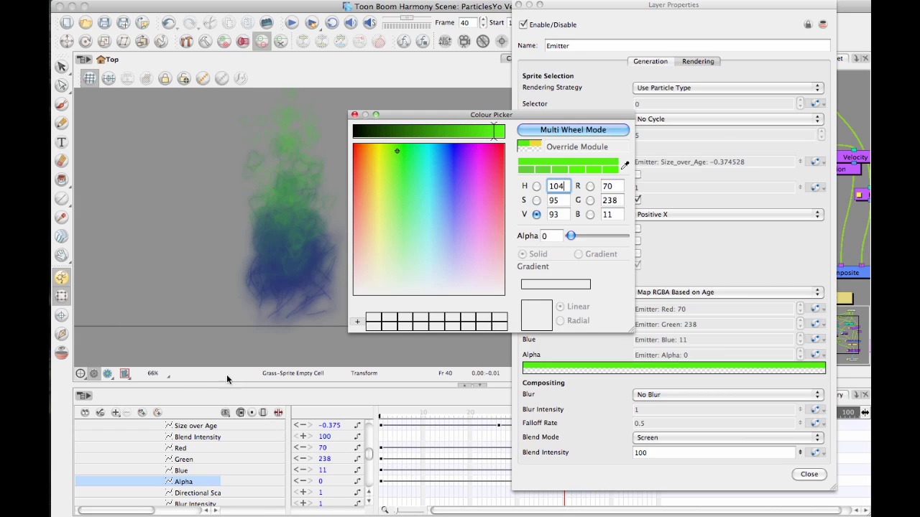
Add an emitter colour keyframe at frame 15 in purple, RGB 98, 37, 99.
left_click(354, 115)
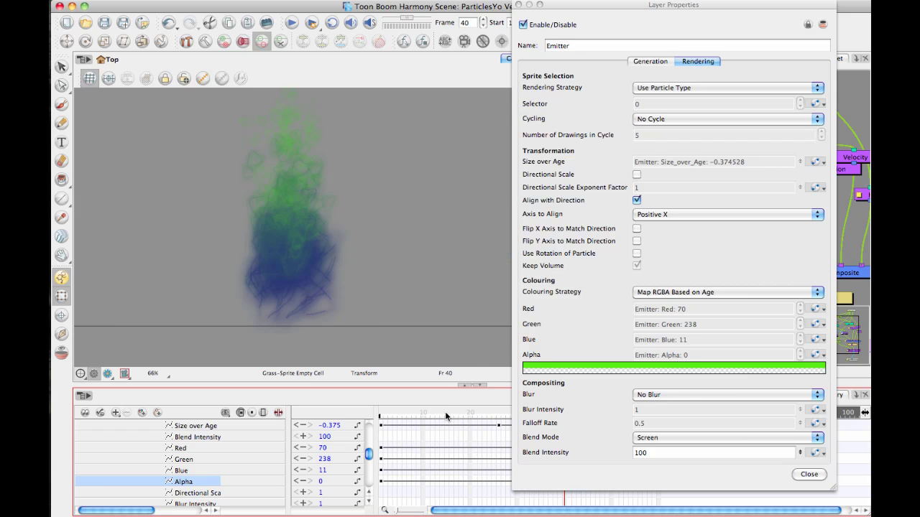
left_click(446, 412)
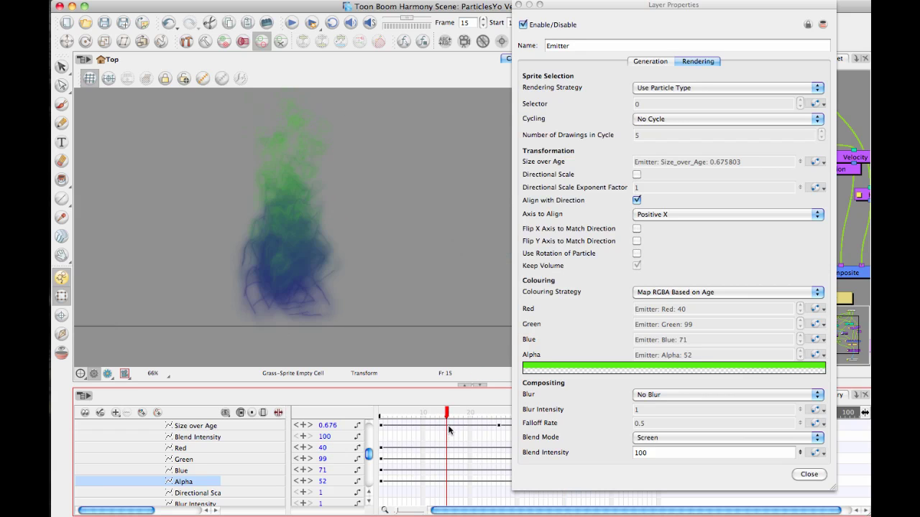
double_click(542, 371)
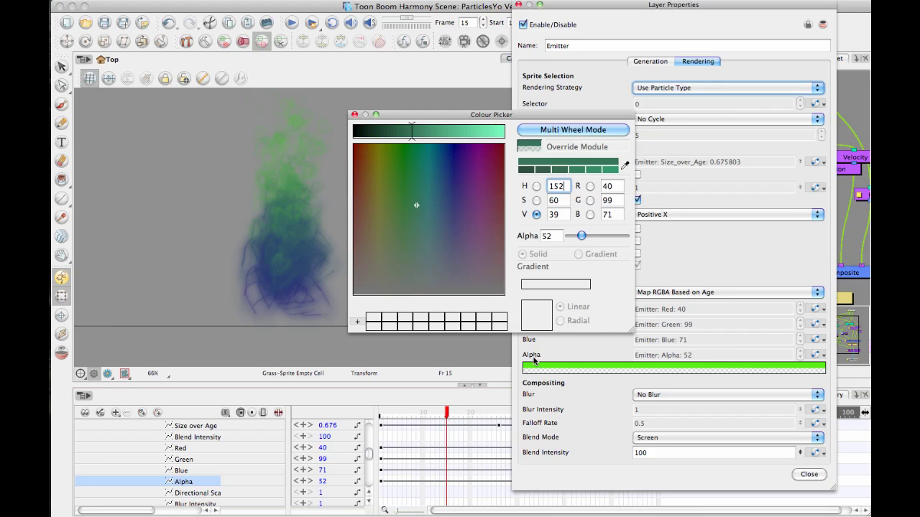
type("305")
left_click(478, 199)
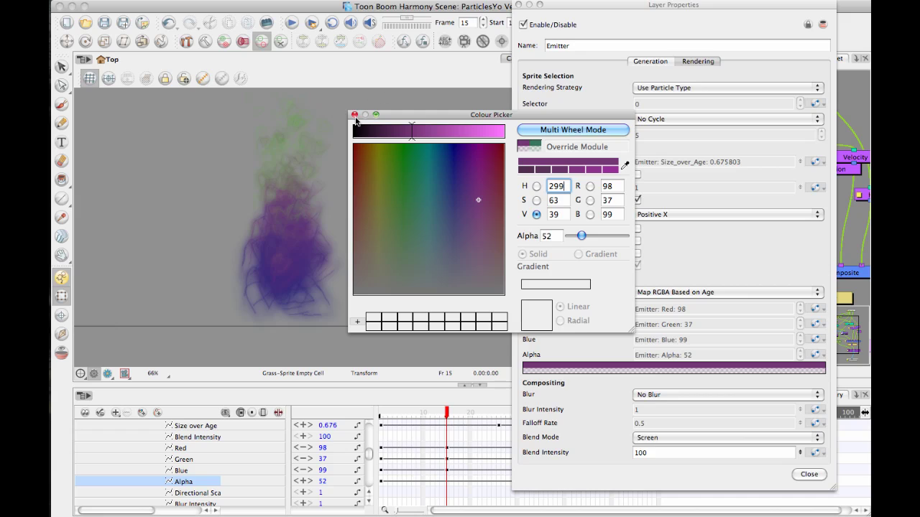
left_click(355, 115)
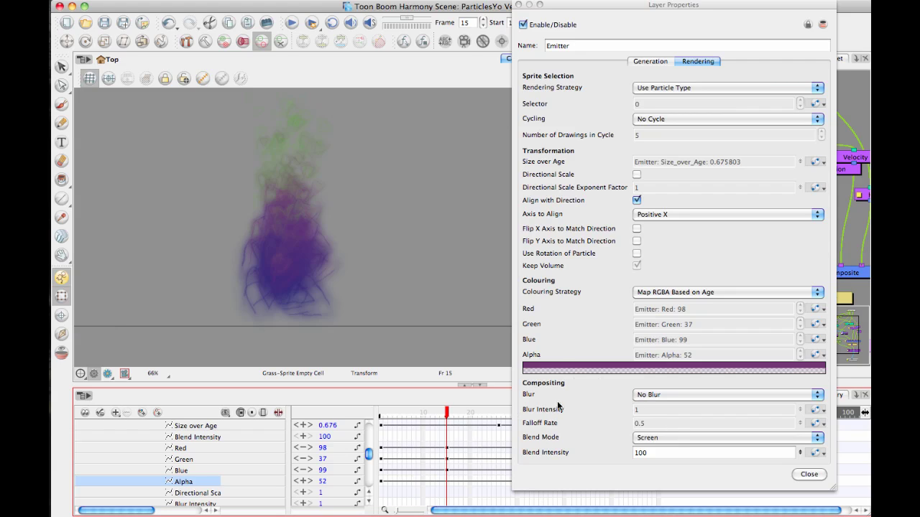
Try importing 03.copy.2.jpg from Pictures/TestImages as a new layer named 03 with Grey vectorization, and undo the import.
left_click(447, 268)
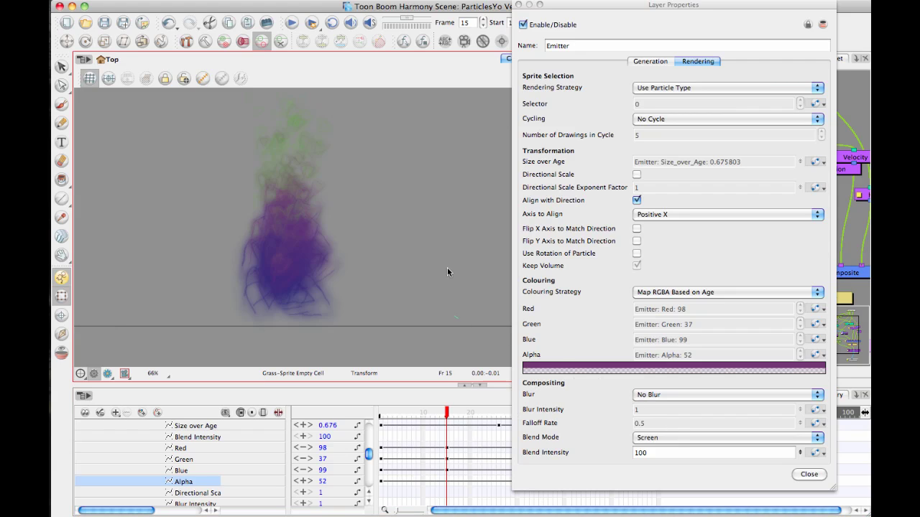
left_click(142, 41)
left_click(519, 148)
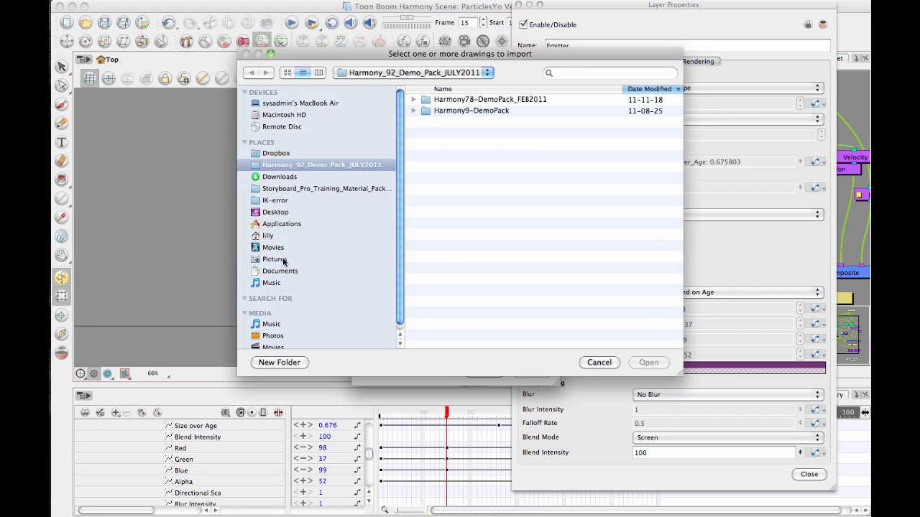
left_click(284, 260)
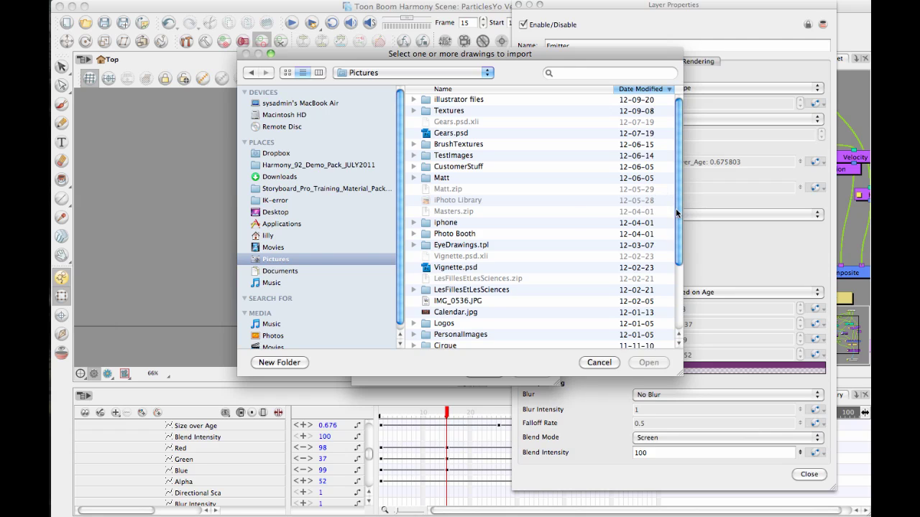
left_click_drag(679, 230, 678, 295)
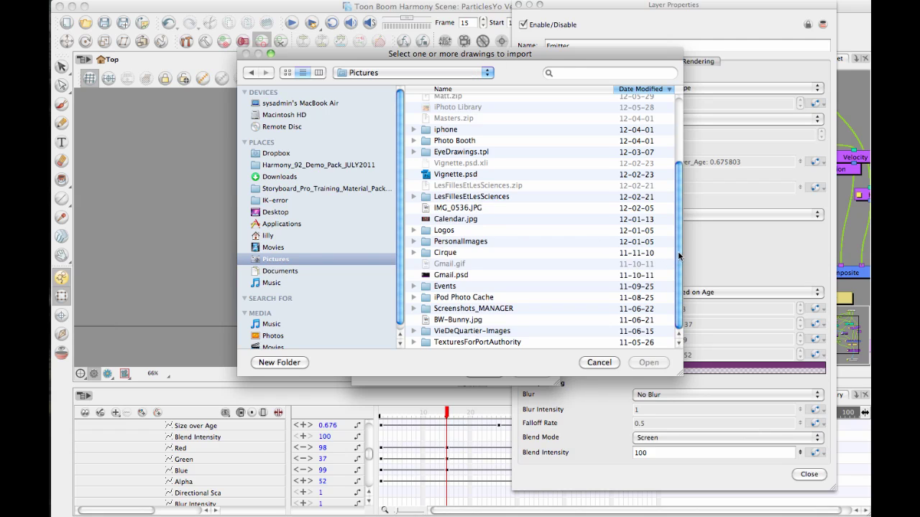
left_click_drag(678, 256, 691, 184)
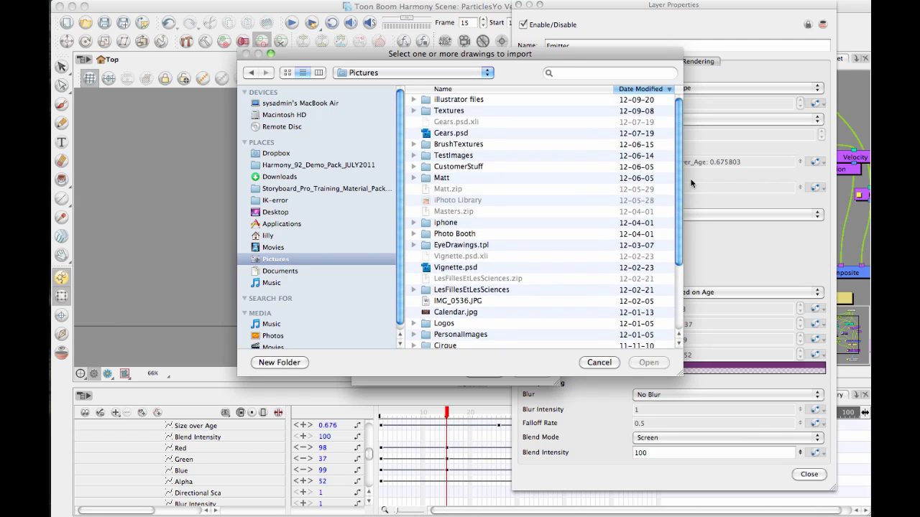
double_click(460, 157)
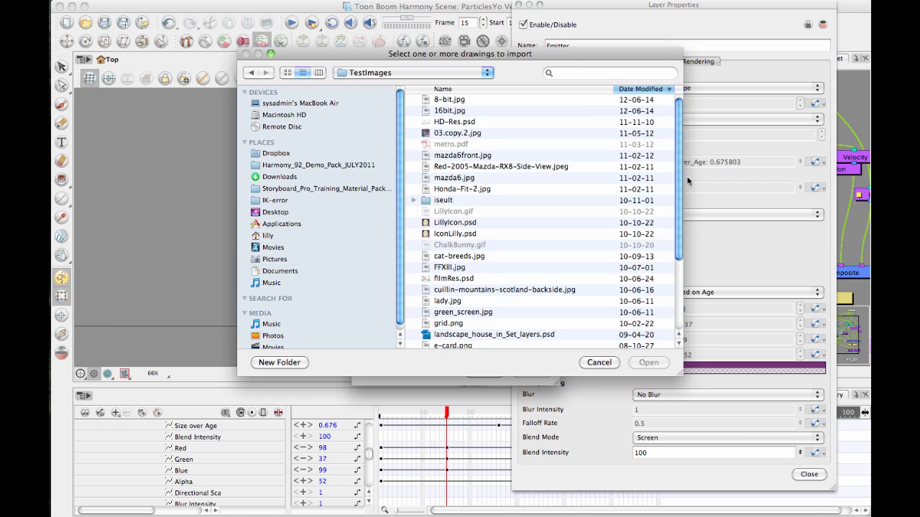
left_click(479, 136)
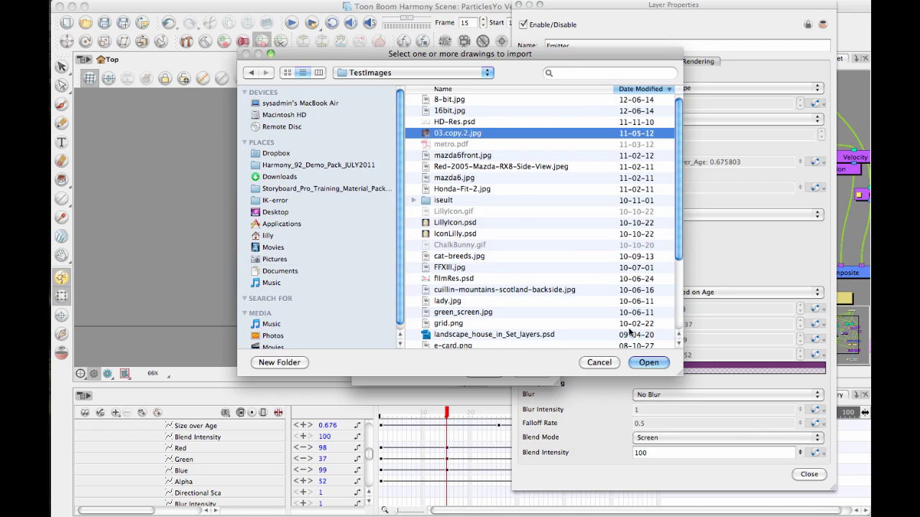
left_click(649, 362)
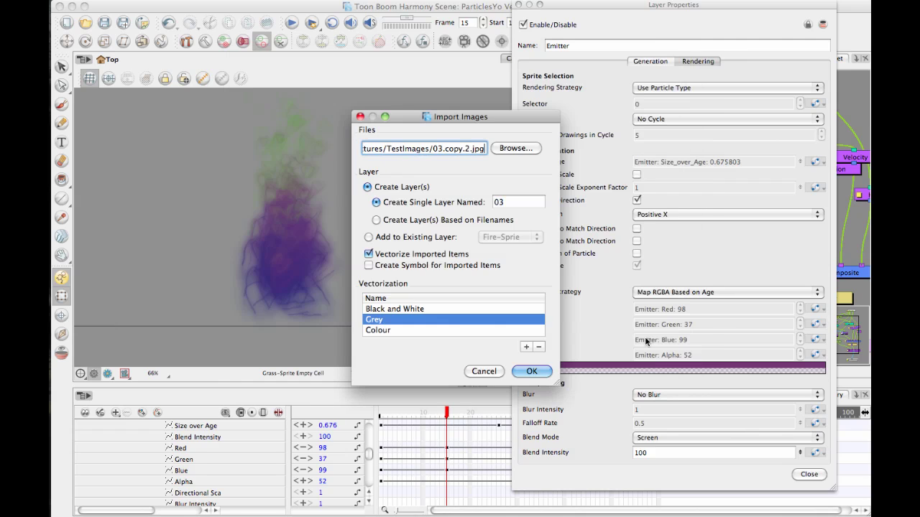
left_click(532, 372)
left_click_drag(449, 414, 327, 392)
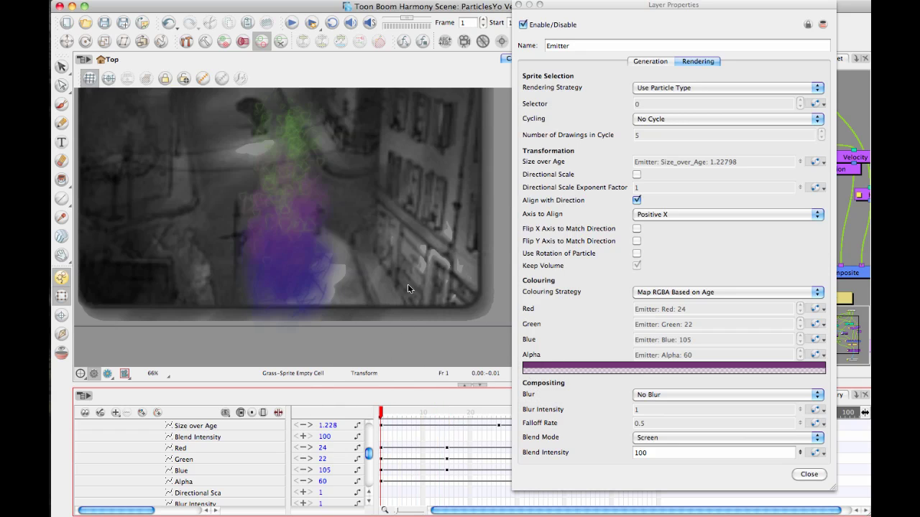
key("ctrl+z")
Import 03.copy.2.jpg as a single new layer named 03 with vectorization turned off.
left_click(143, 22)
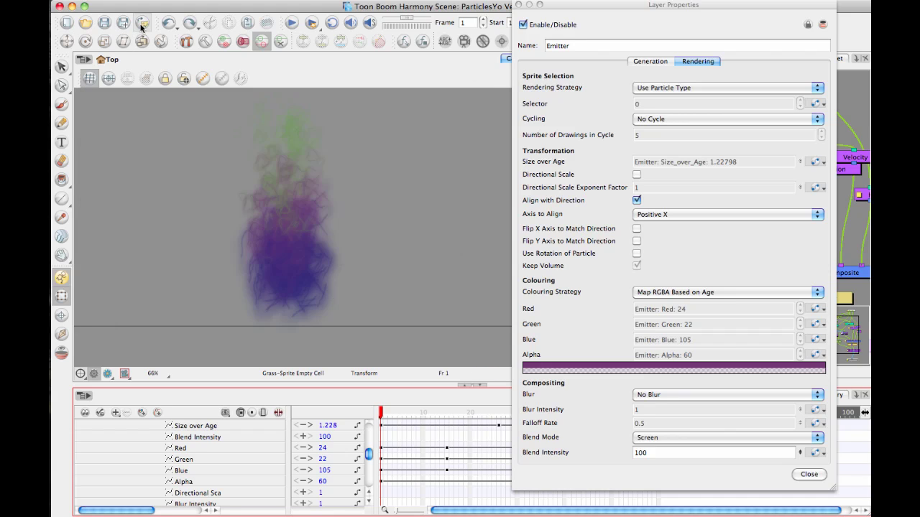
left_click(515, 150)
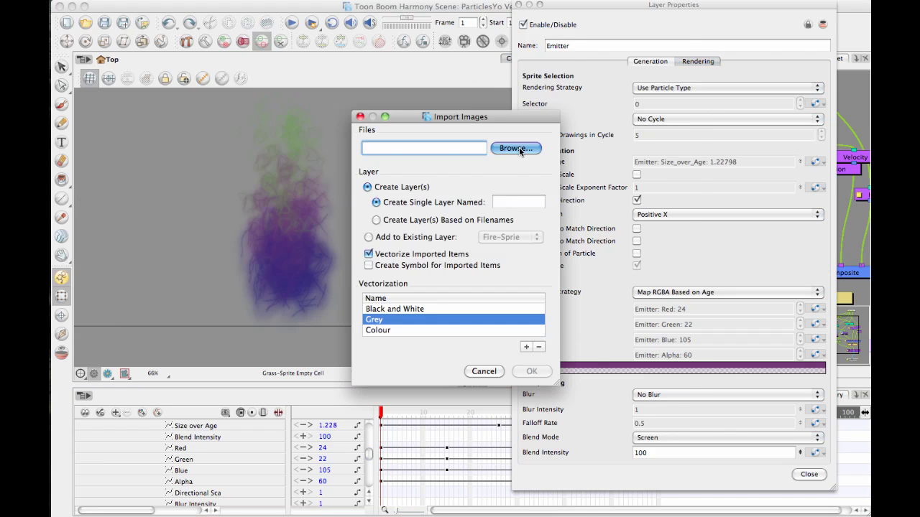
left_click(462, 135)
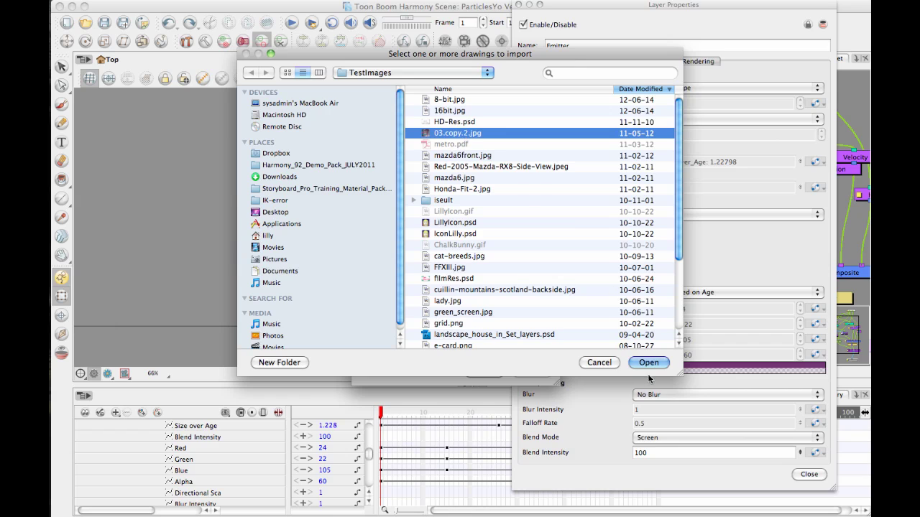
left_click(648, 362)
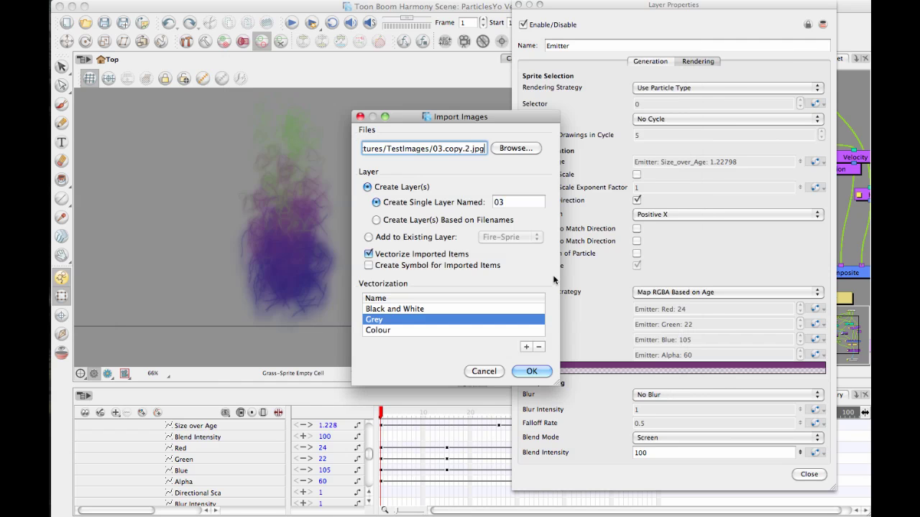
left_click(368, 254)
left_click(534, 364)
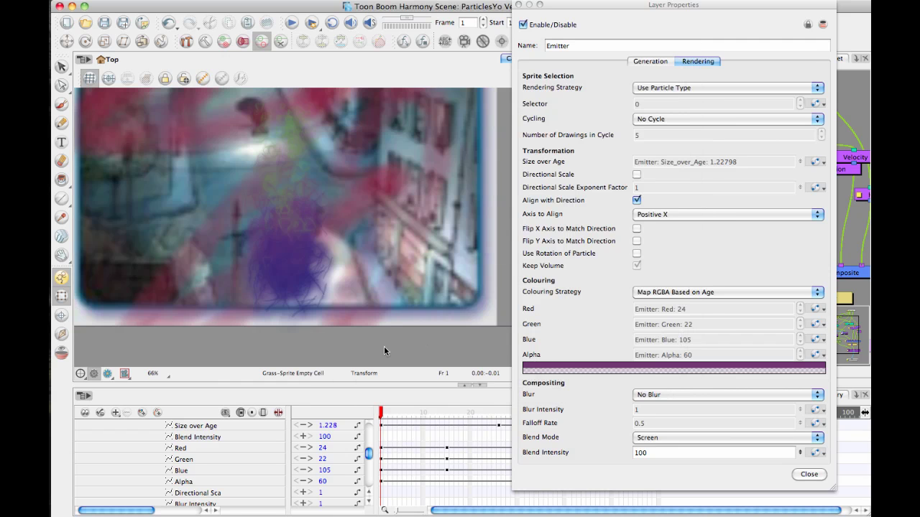
Extend the exposure of layer 03 to frame 60 and scrub through the timeline to check the fire over the background.
scroll(393, 261, "down", 5)
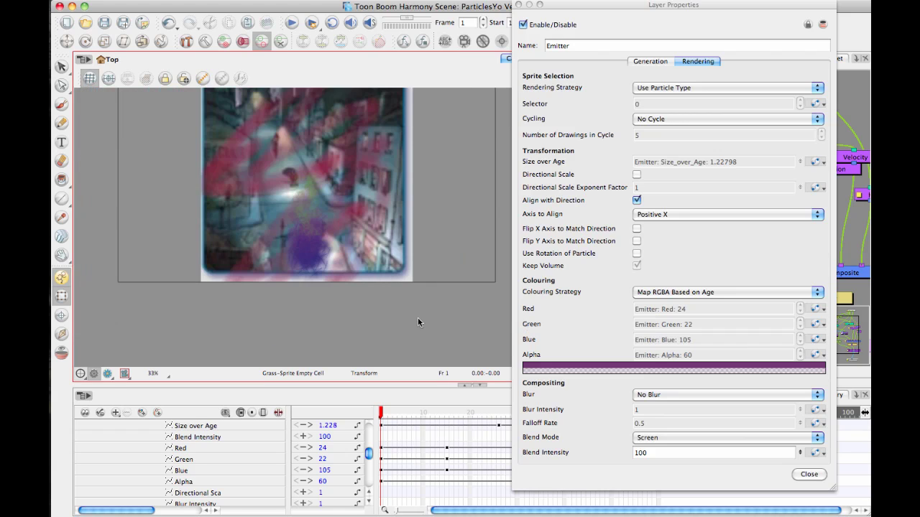
left_click_drag(339, 271, 305, 263)
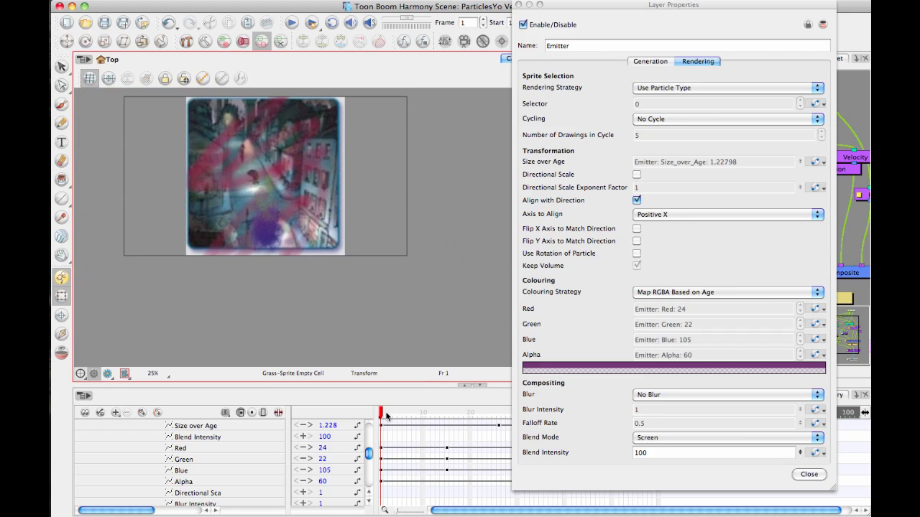
left_click(519, 6)
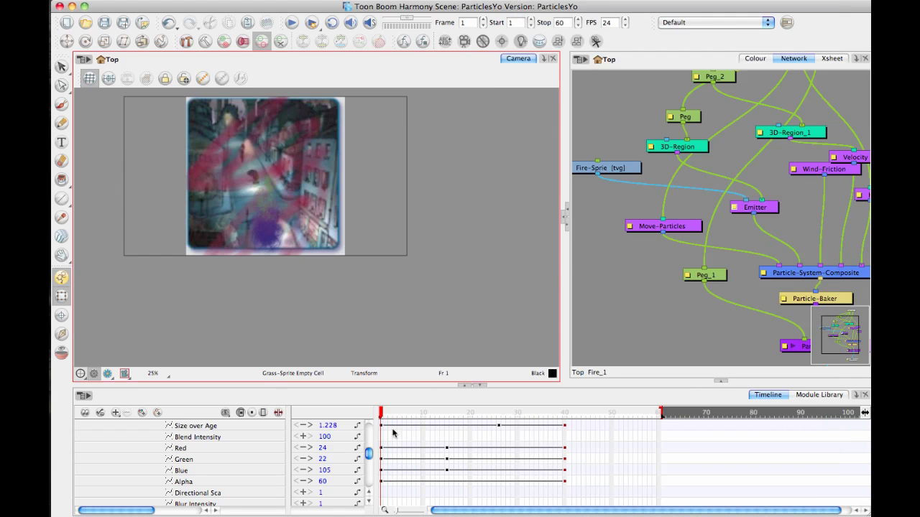
left_click_drag(369, 455, 368, 480)
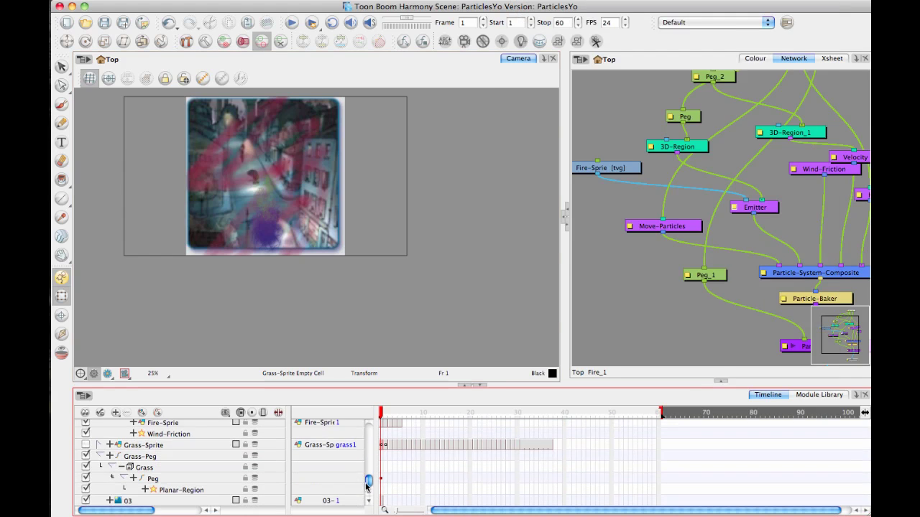
left_click(658, 501)
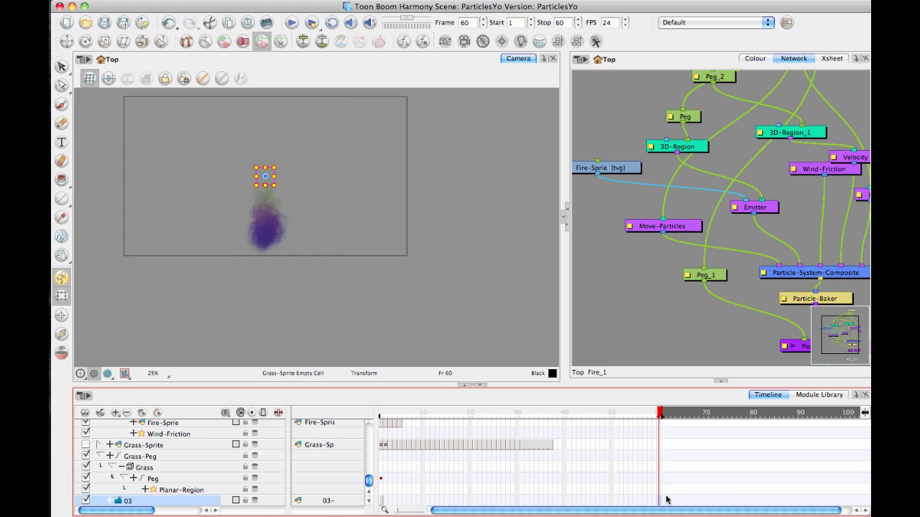
left_click(458, 318)
left_click_drag(475, 417, 419, 415)
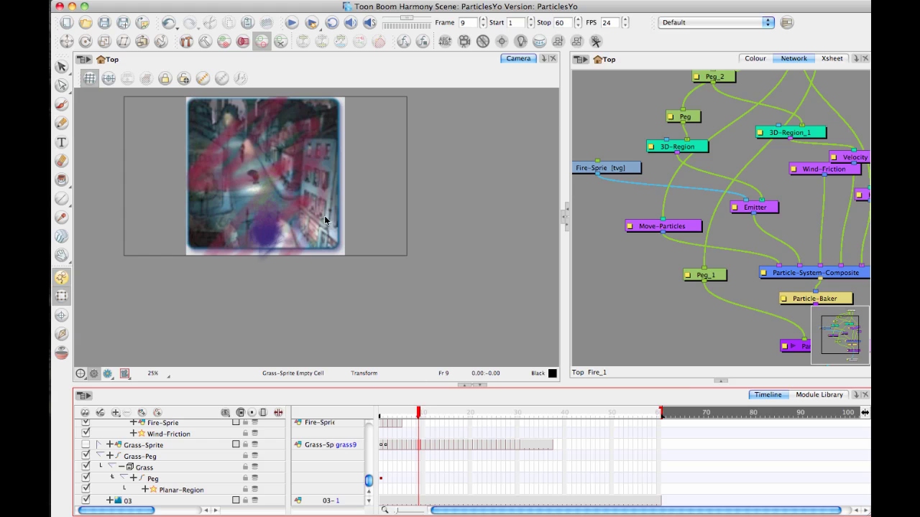
left_click(360, 227)
scroll(360, 227, "up", 3)
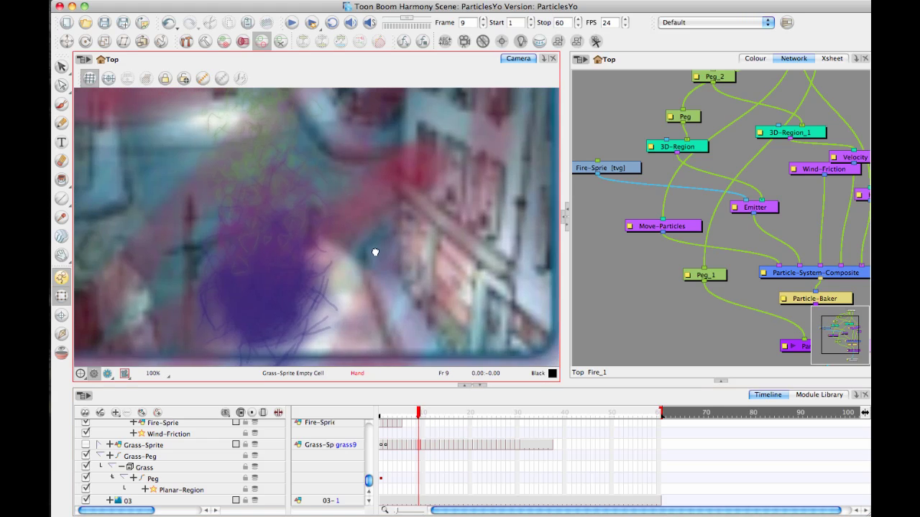
left_click_drag(419, 412, 465, 413)
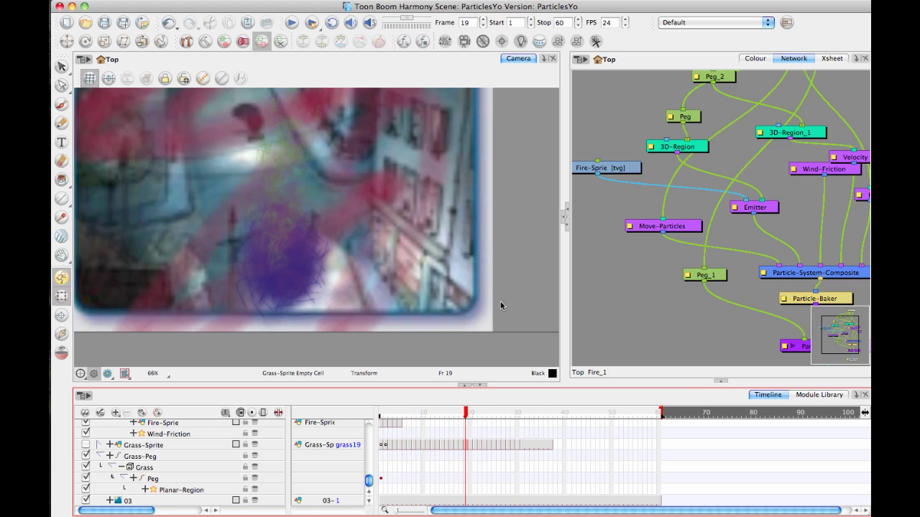
Open the Emitter's properties and examine its blend mode options, keeping Screen.
double_click(734, 208)
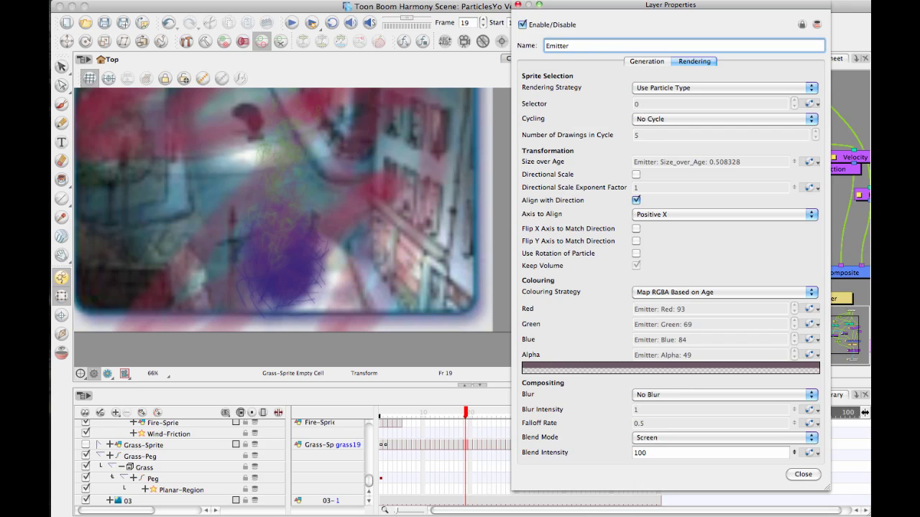
left_click(647, 438)
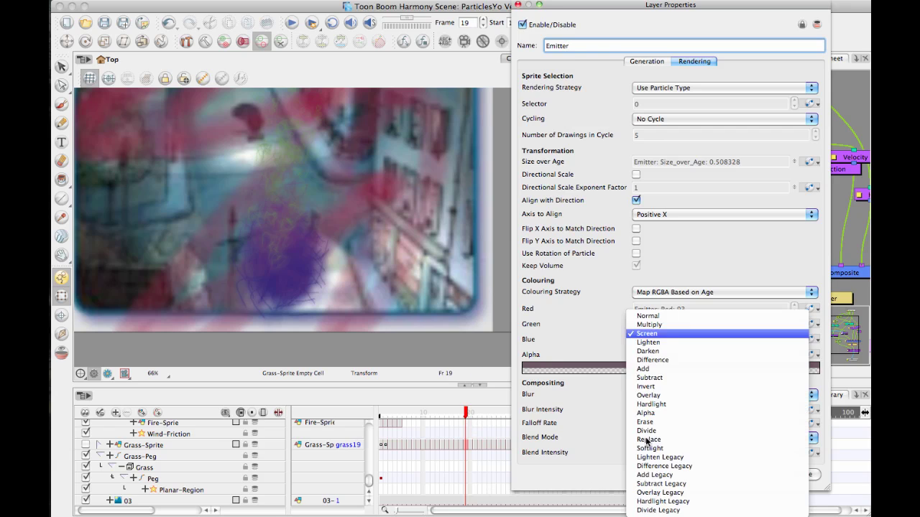
left_click(594, 336)
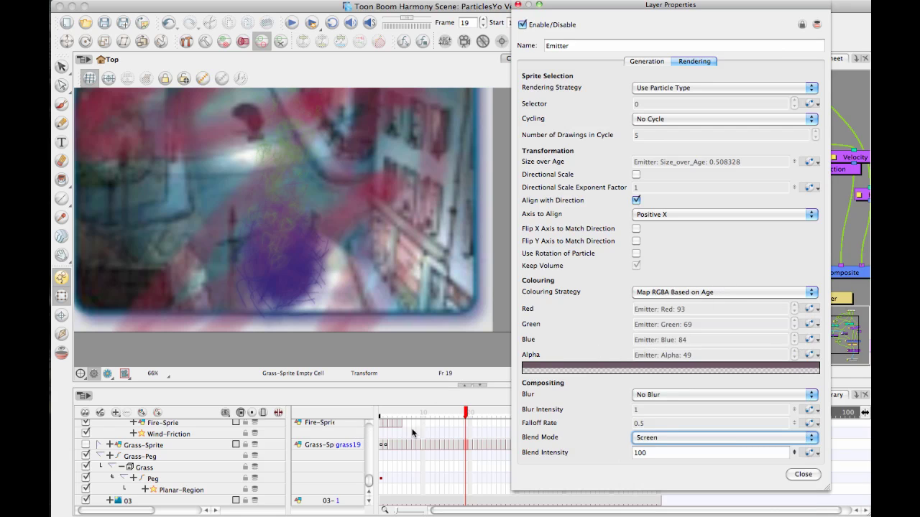
Recolour the emitter's frame 1 colour keyframe to bright red, RGB 228, 35, 35.
left_click_drag(459, 413, 381, 413)
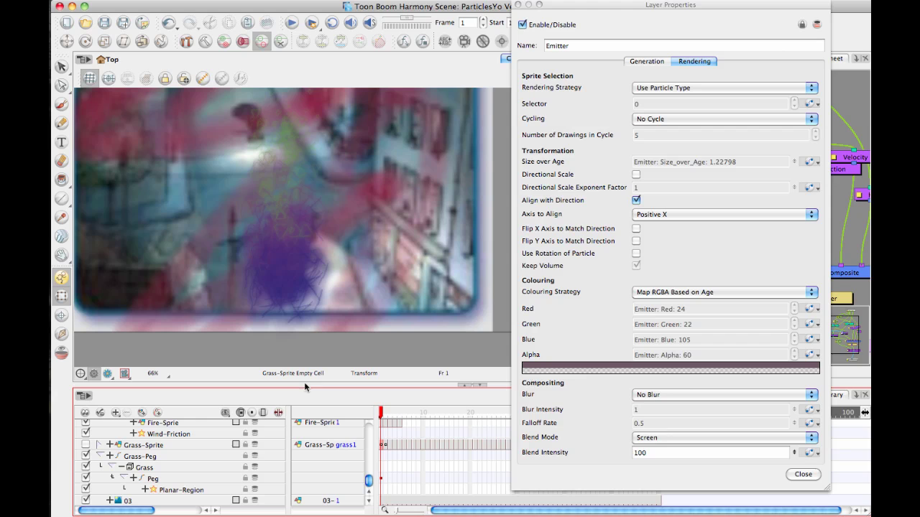
double_click(546, 371)
left_click(367, 175)
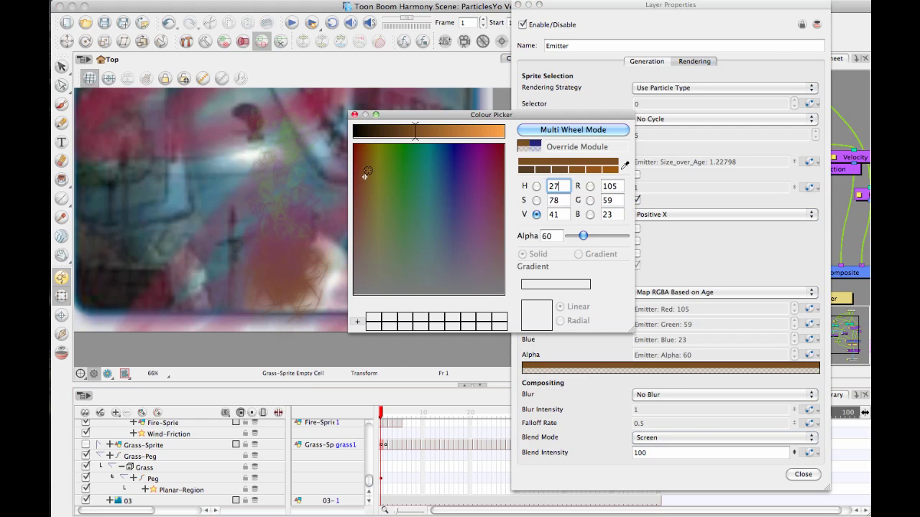
left_click(365, 171)
left_click(353, 168)
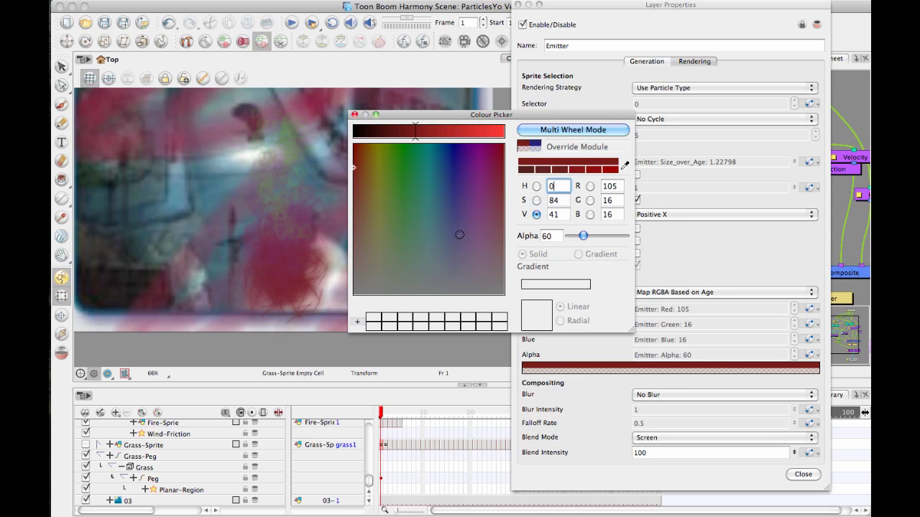
left_click_drag(434, 131, 488, 132)
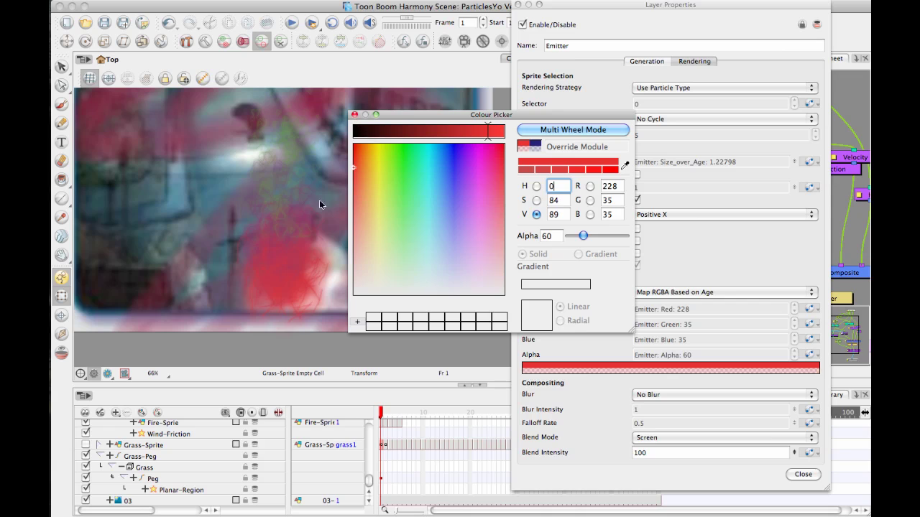
left_click(355, 114)
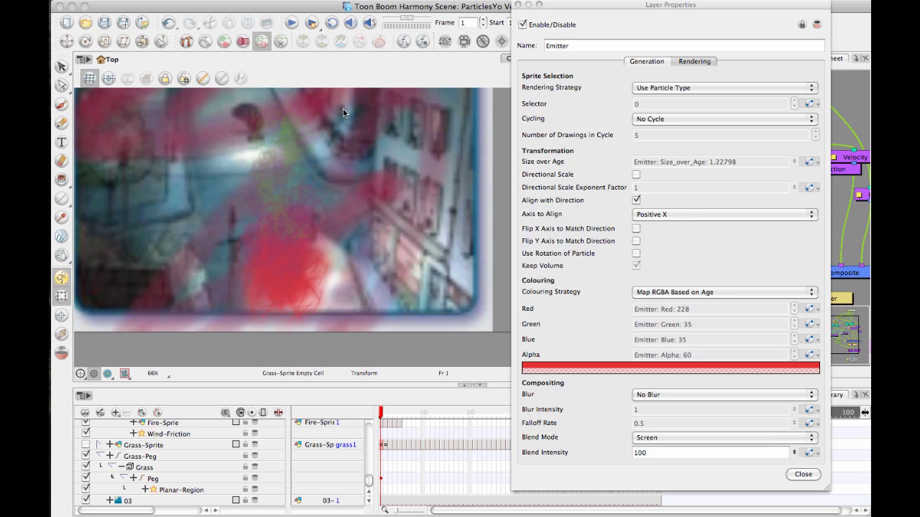
Show the render preview in the Camera view with Auto Render kept on, and set the Emitter's blend mode to Normal.
left_click(107, 374)
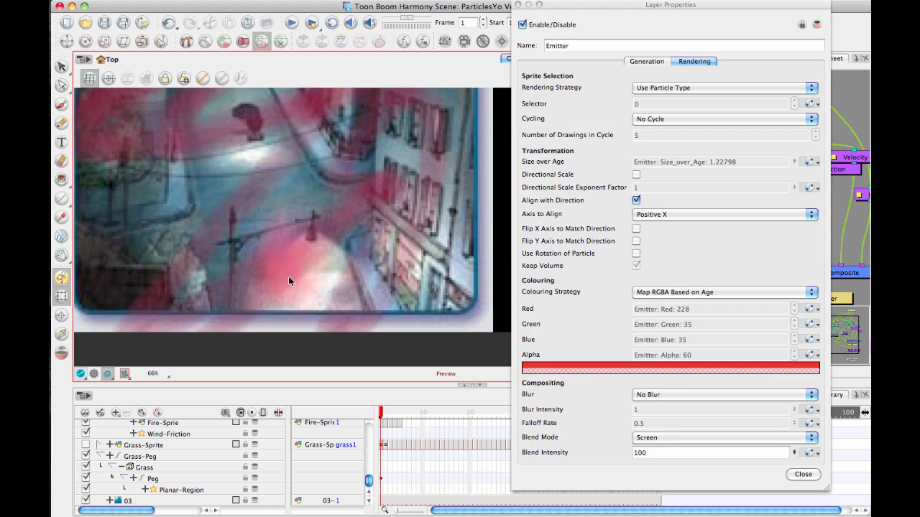
left_click(669, 438)
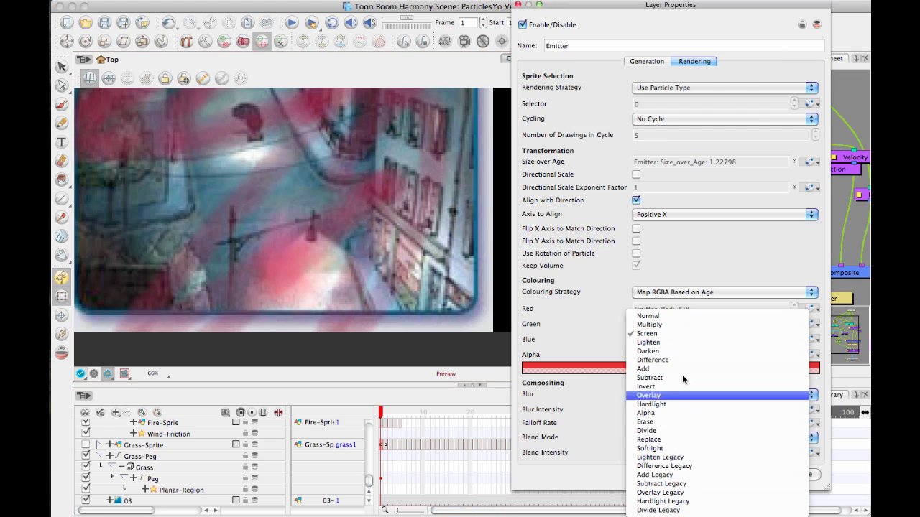
left_click(682, 318)
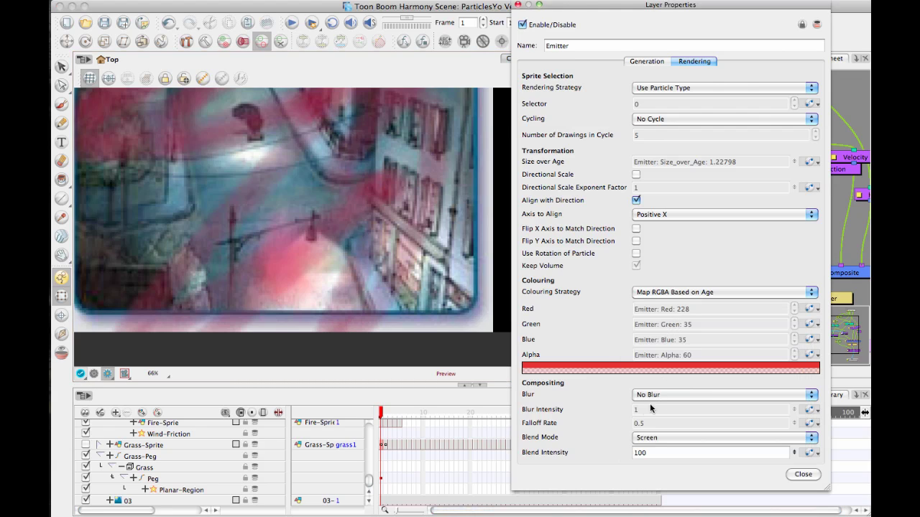
left_click(82, 374)
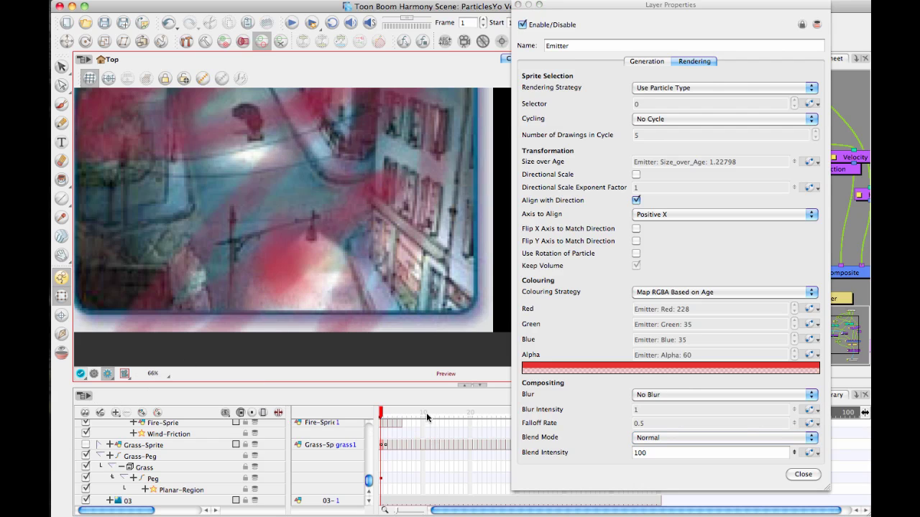
left_click(79, 374)
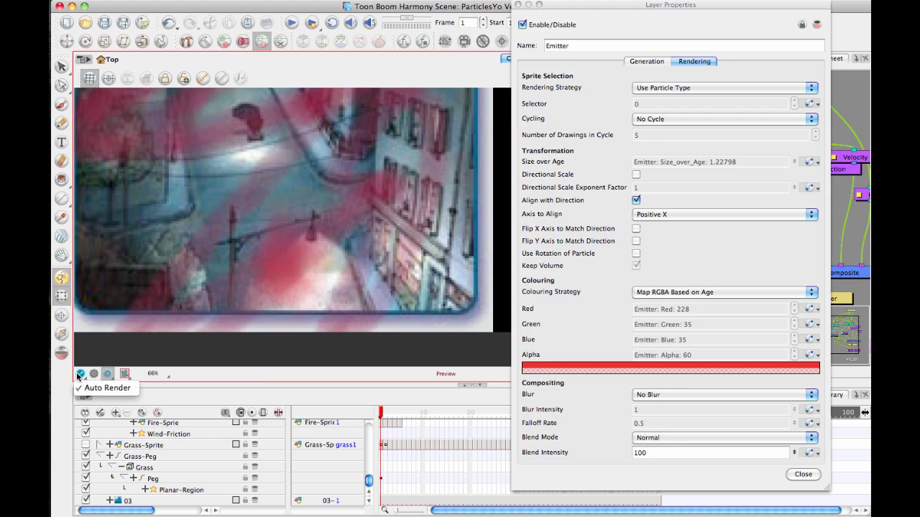
left_click(228, 367)
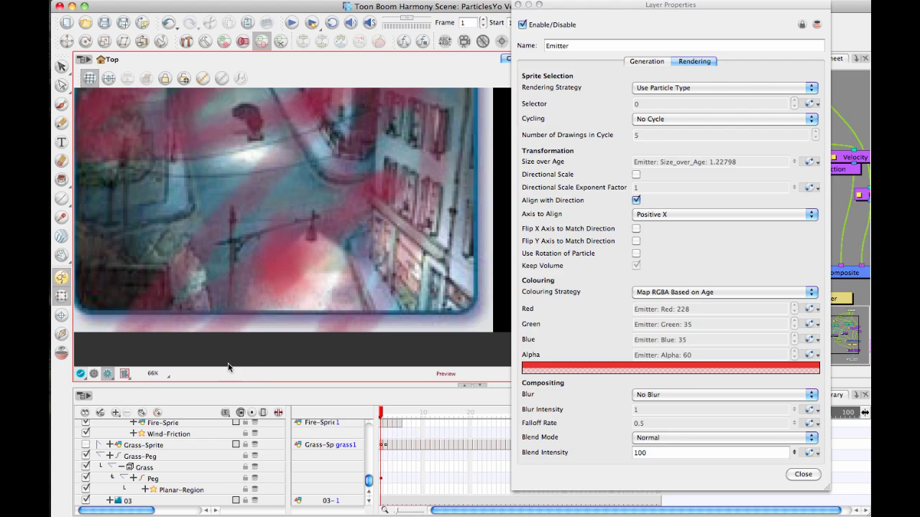
Recolour the emitter's frame 1 colour keyframe to yellow, RGB 227, 228, 85.
left_click(575, 370)
left_click_drag(387, 202, 379, 200)
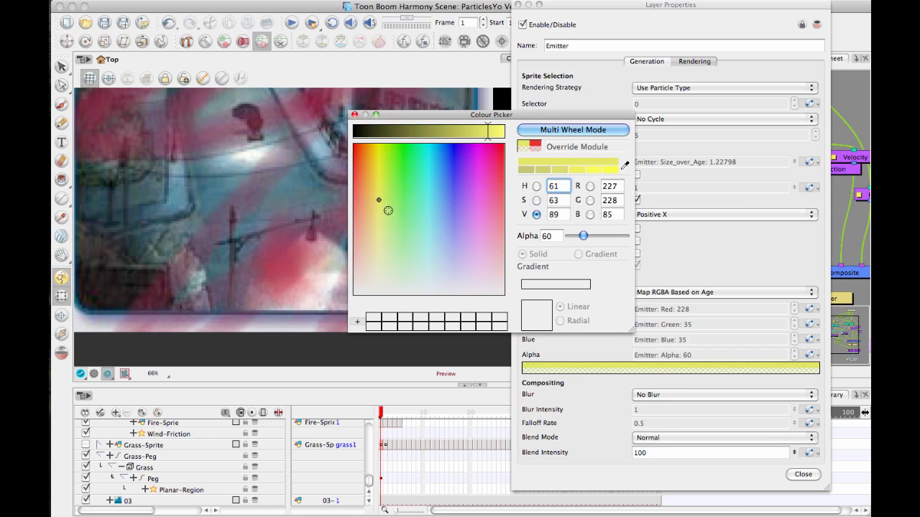
left_click(354, 114)
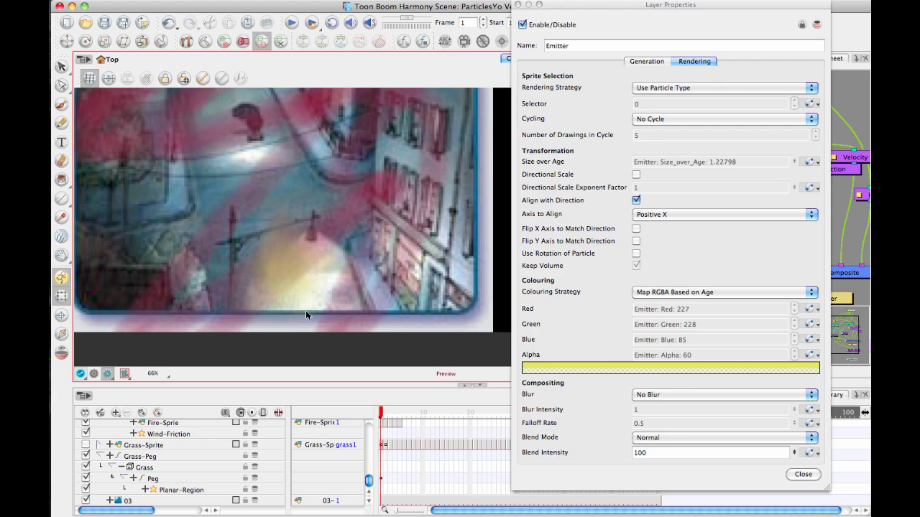
Try the Multiply and Screen blend modes on the Emitter to compare the previews, and return it to Normal.
left_click(661, 438)
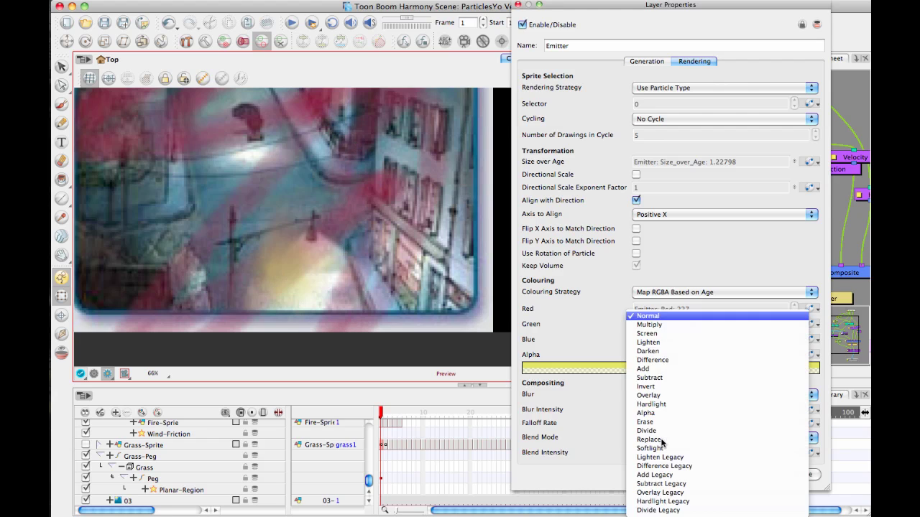
left_click(663, 325)
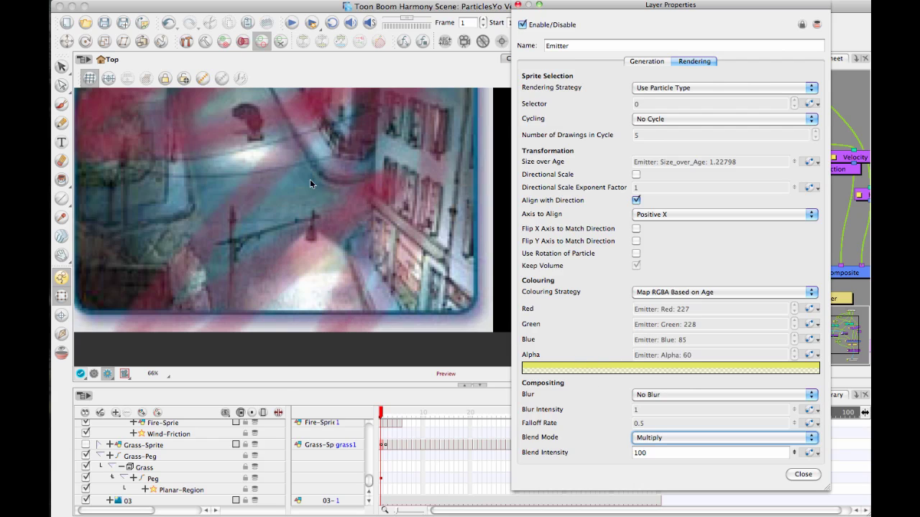
left_click(672, 431)
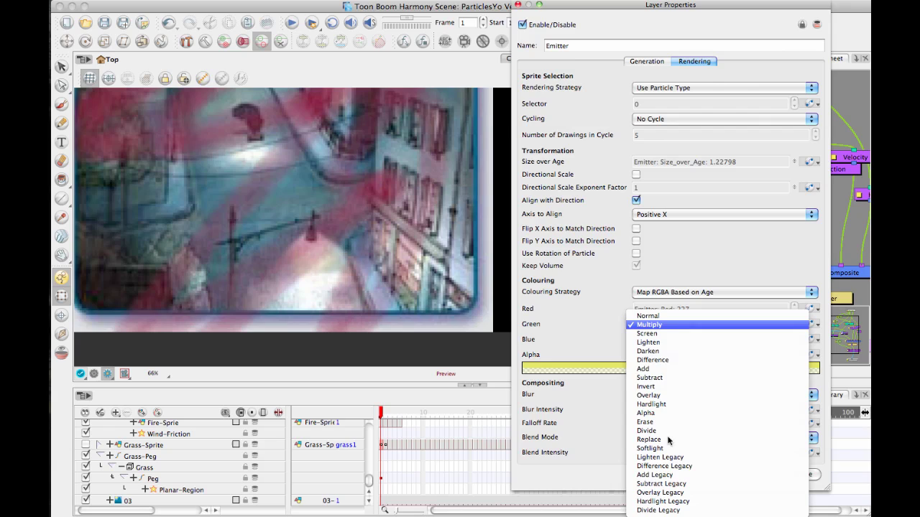
left_click(674, 335)
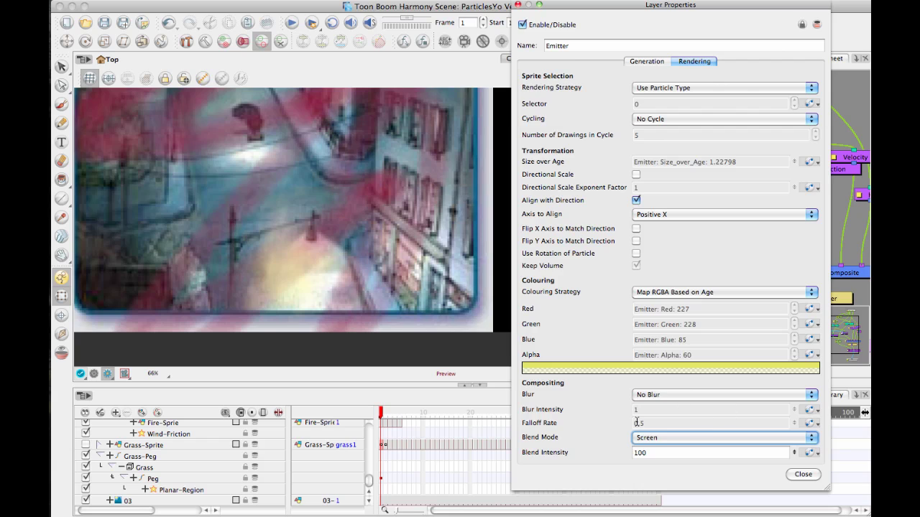
left_click(651, 438)
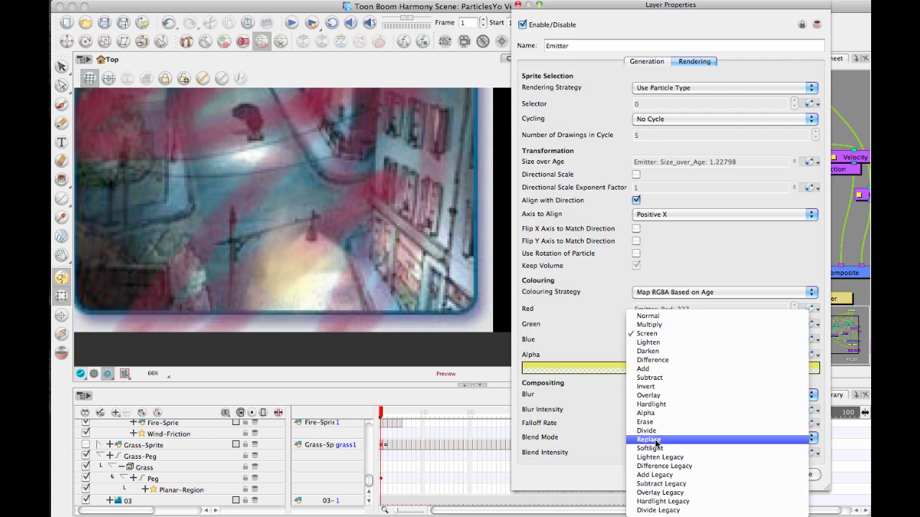
key("Escape")
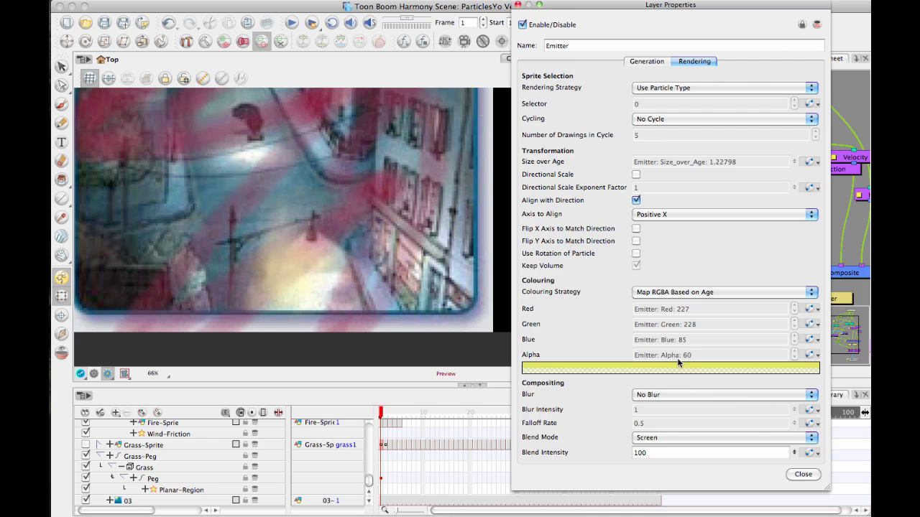
key("Up")
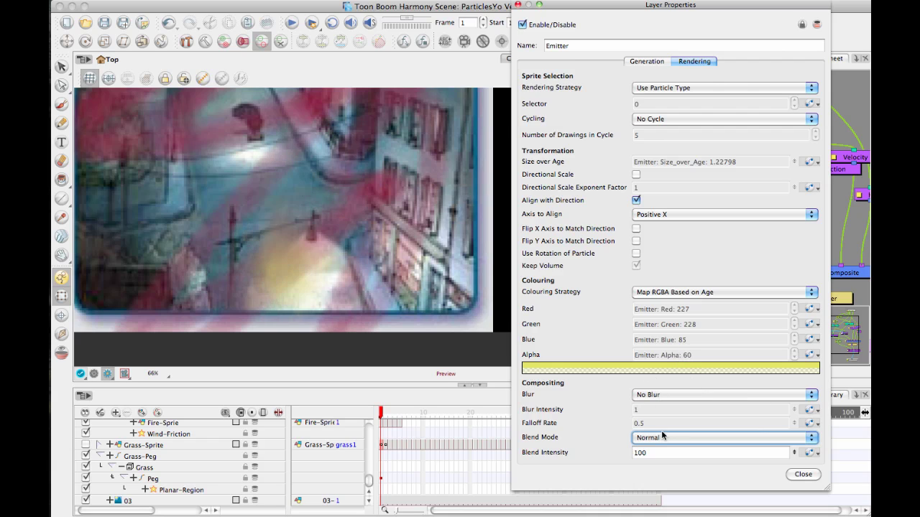
Recolour the emitter's frame 1 colour keyframe to orange, RGB 252, 160, 39.
left_click(570, 368)
left_click(368, 168)
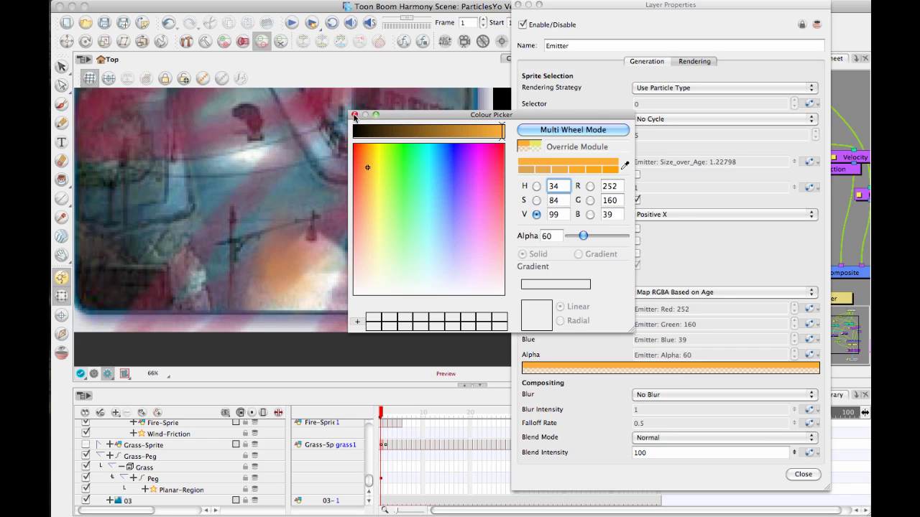
left_click(354, 114)
Review the Emitter's blur options and apply Low Quality Radial Blur Based on Age with a blur intensity of 11.08.
left_click(667, 396)
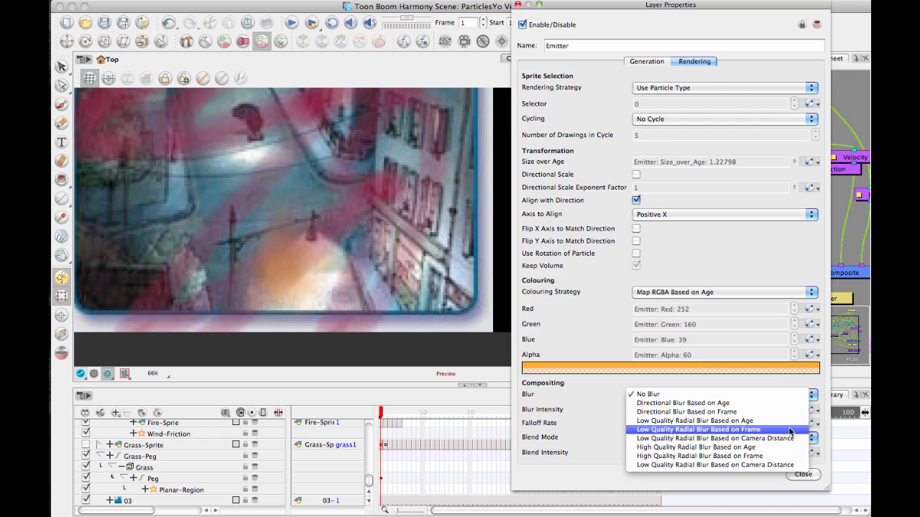
left_click(789, 431)
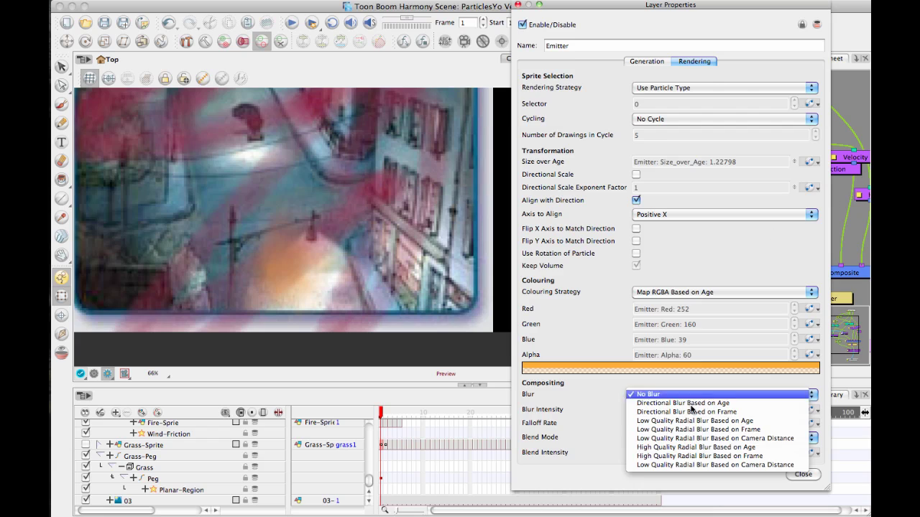
key("Escape")
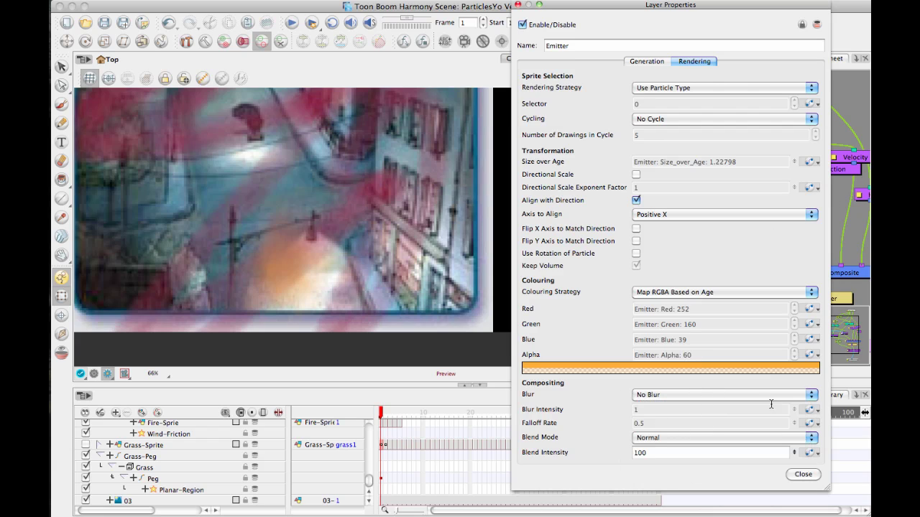
left_click_drag(710, 400, 698, 412)
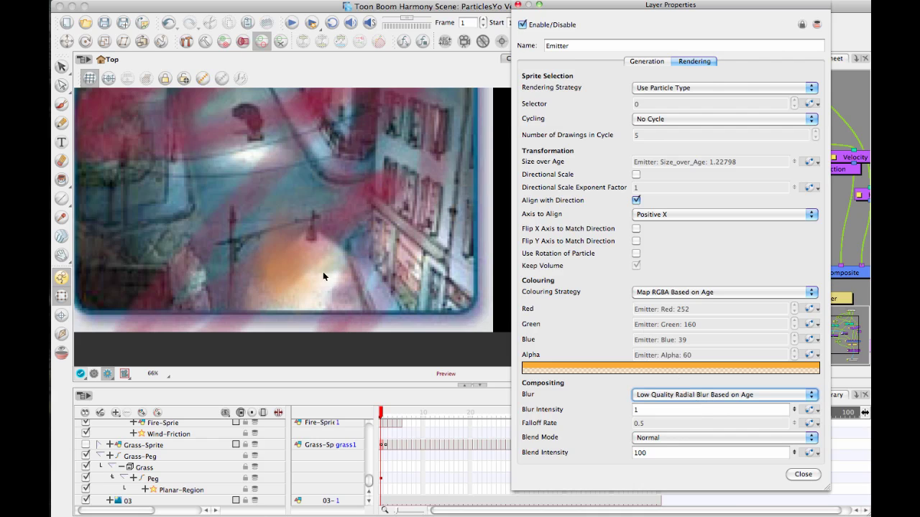
left_click_drag(796, 411, 751, 94)
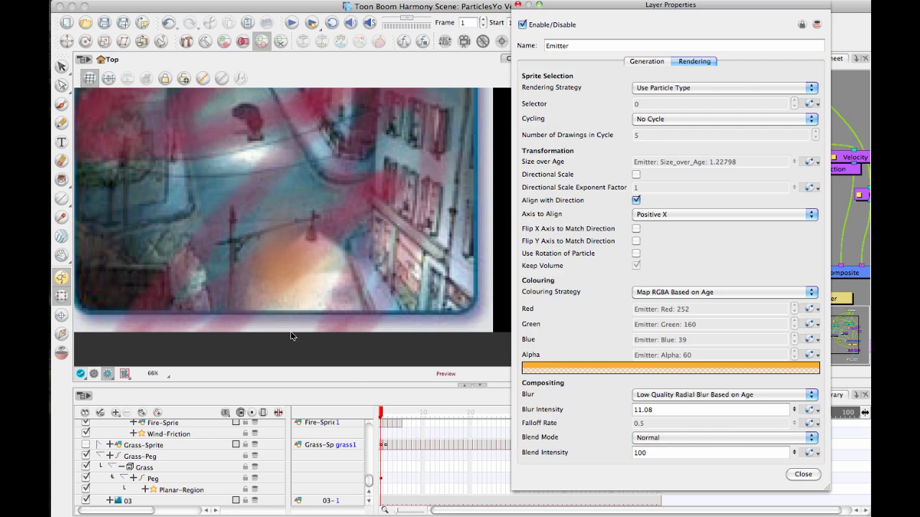
Hide the background layer 03 and lower the Emitter's blur intensity to 9.5.
left_click(369, 495)
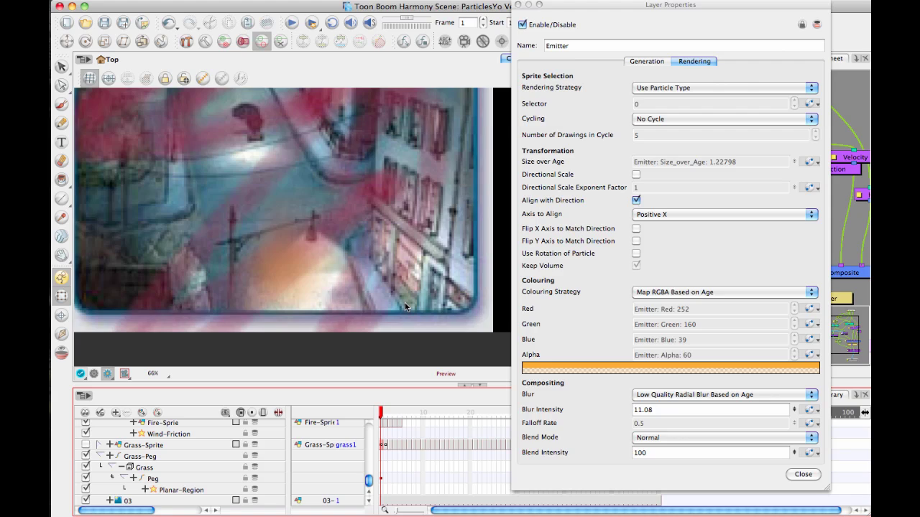
key("d")
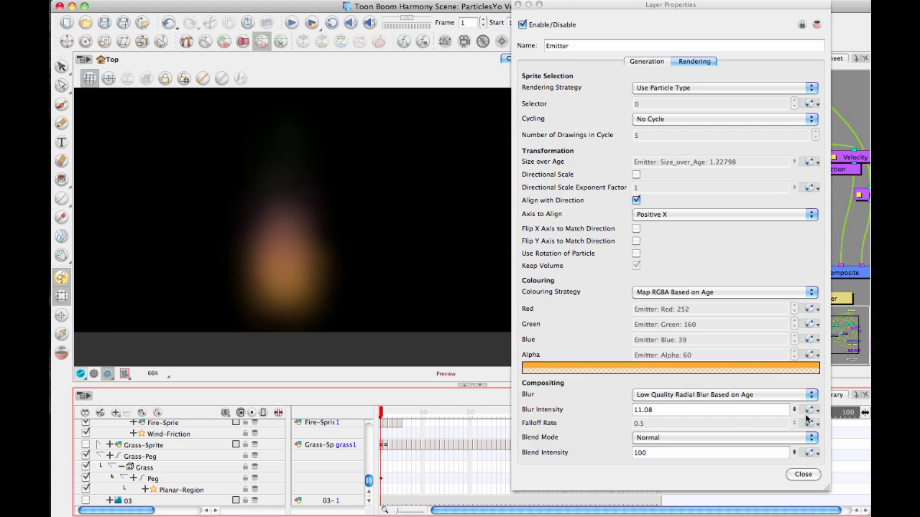
left_click_drag(794, 412, 795, 424)
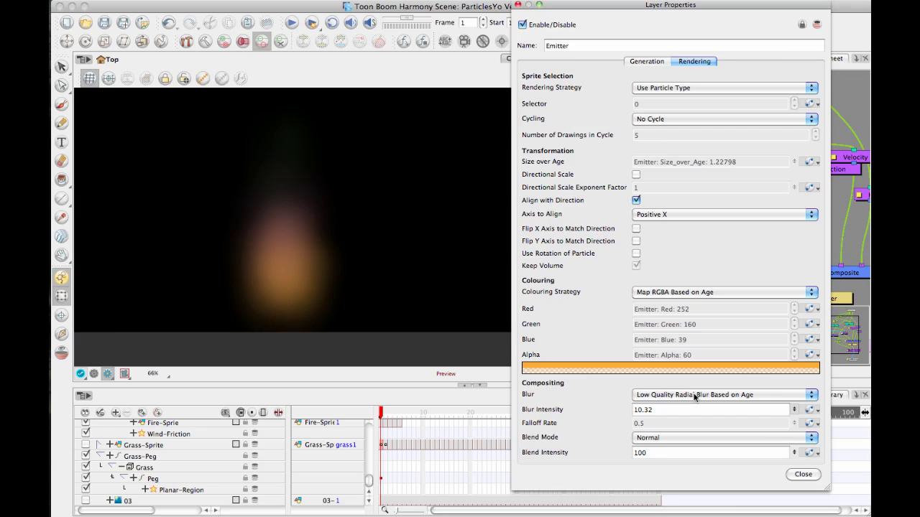
key("ctrl+z")
Switch the Camera view out of render preview, leaving Auto Render on, and close the Emitter's properties.
left_click(81, 375)
left_click(82, 374)
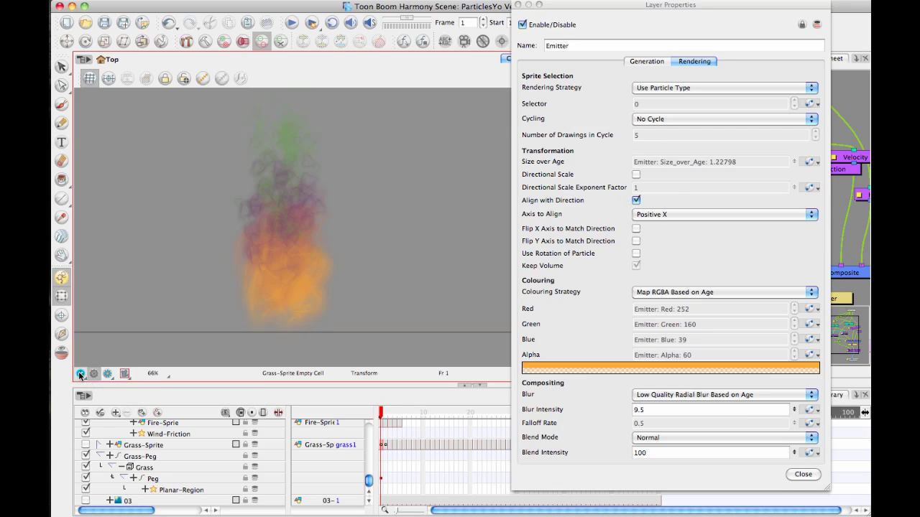
left_click(80, 375)
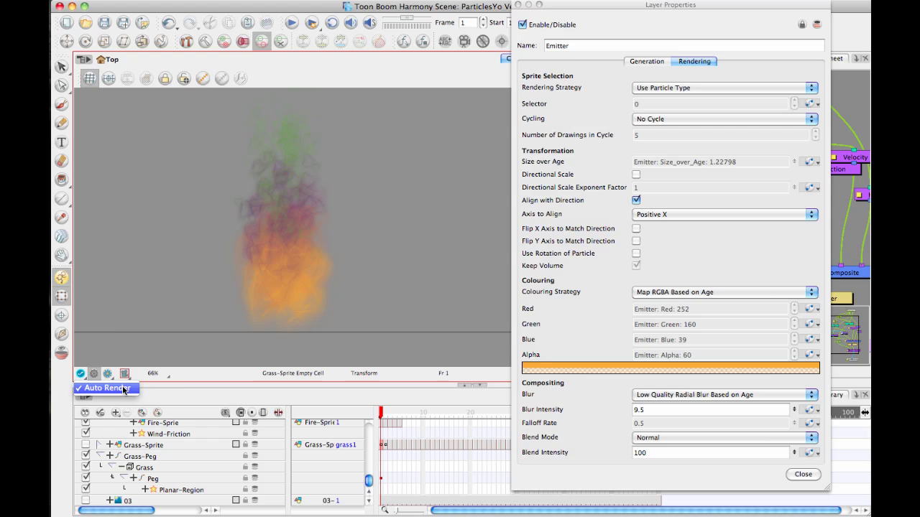
left_click(120, 389)
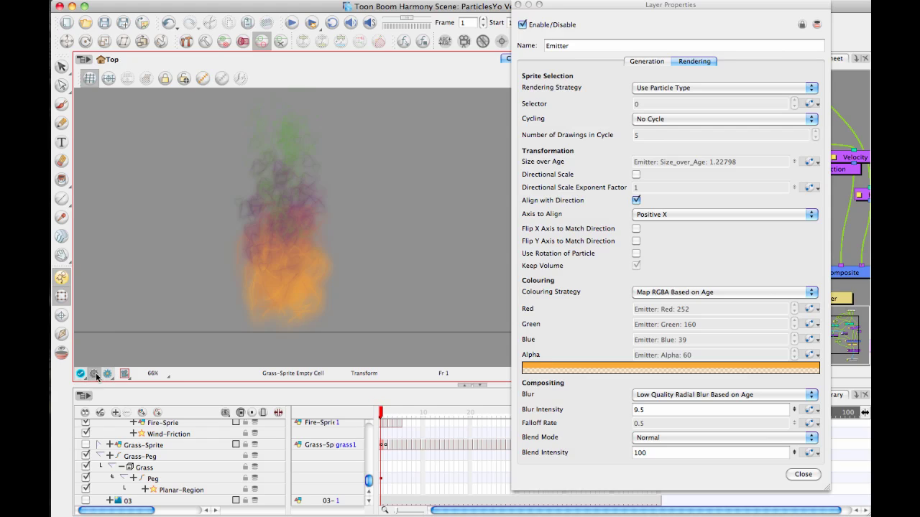
left_click(518, 5)
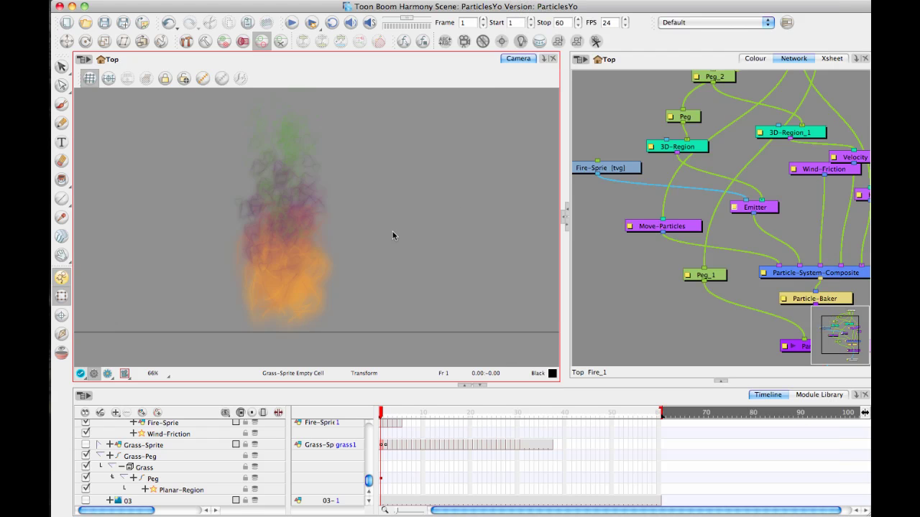
Reopen the Emitter's properties, review its generation and rendering settings, and close them.
left_click(733, 207)
left_click(649, 61)
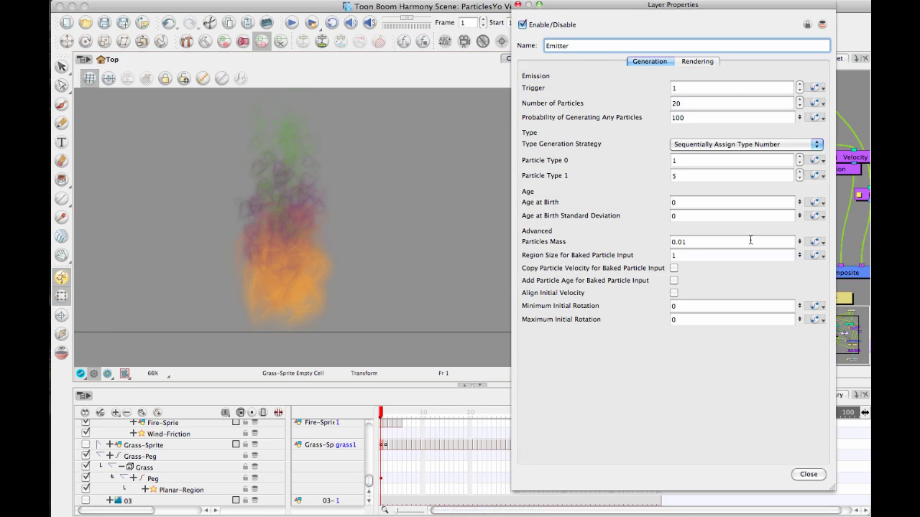
left_click(696, 61)
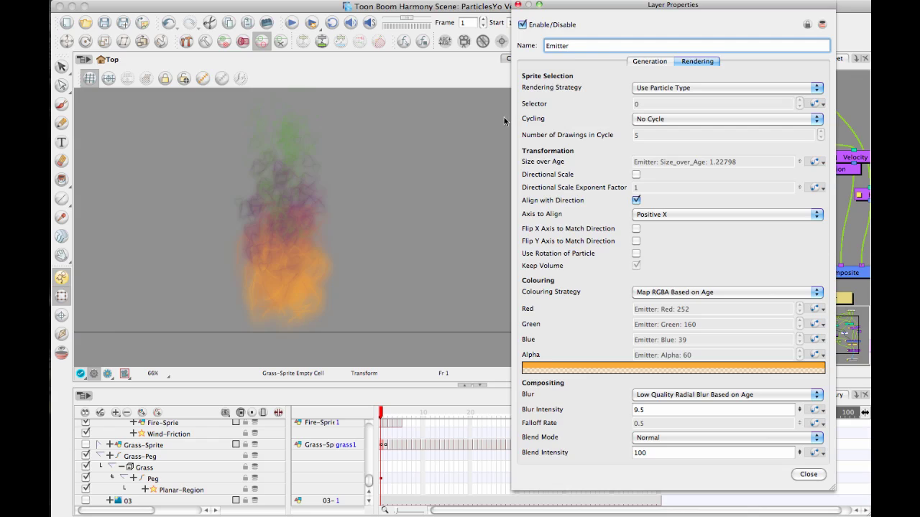
left_click(655, 61)
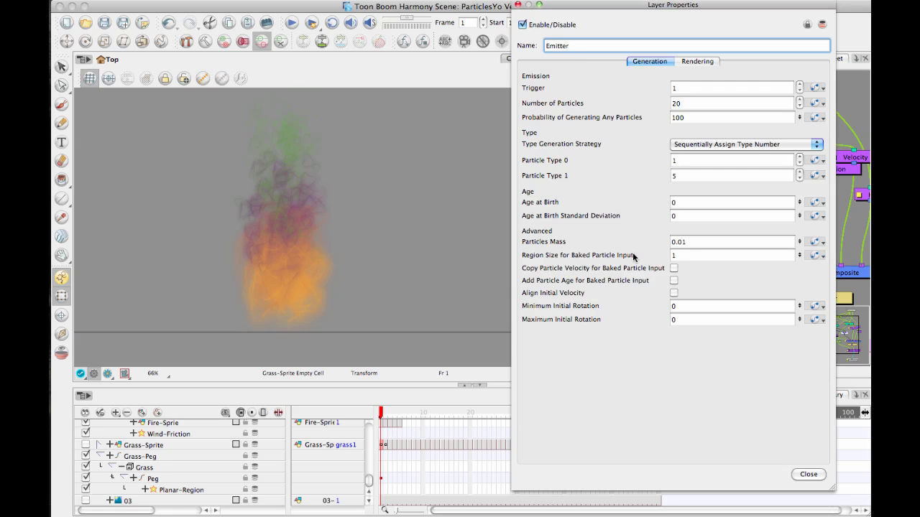
mouse_move(634, 257)
left_click(810, 474)
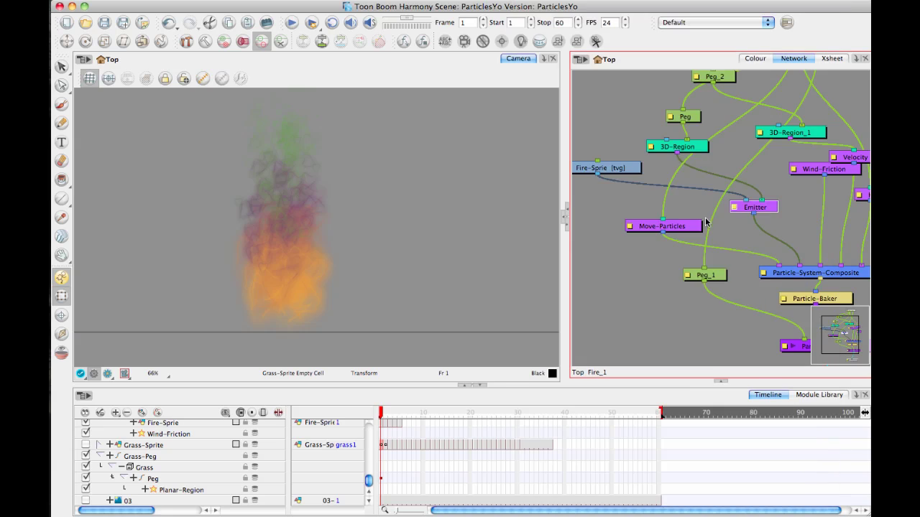